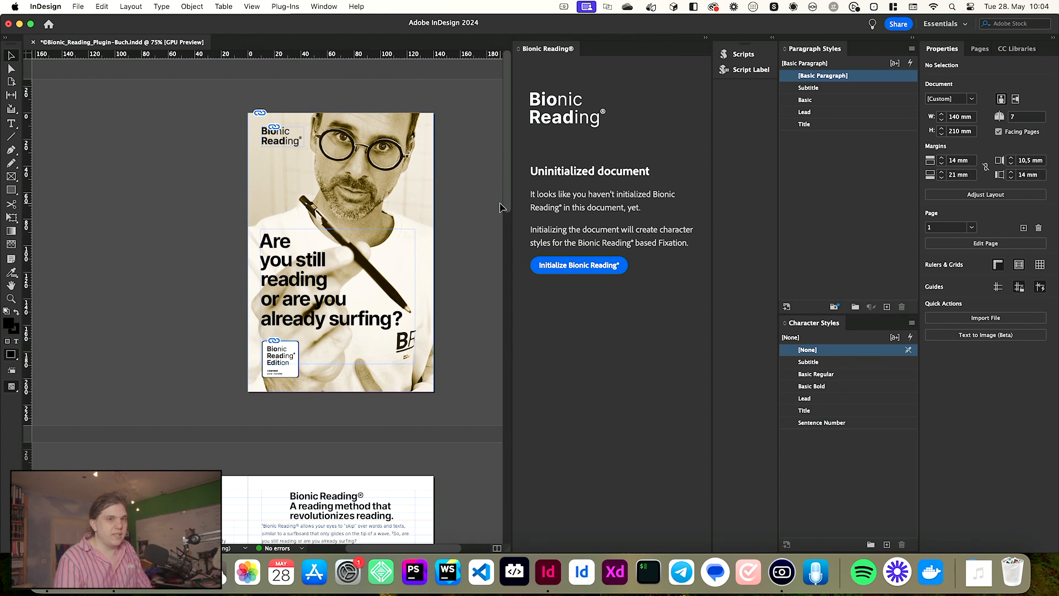
- Turn on the character style override highlighter to reveal unstyled text in the document
scroll(354, 307, "up", 3)
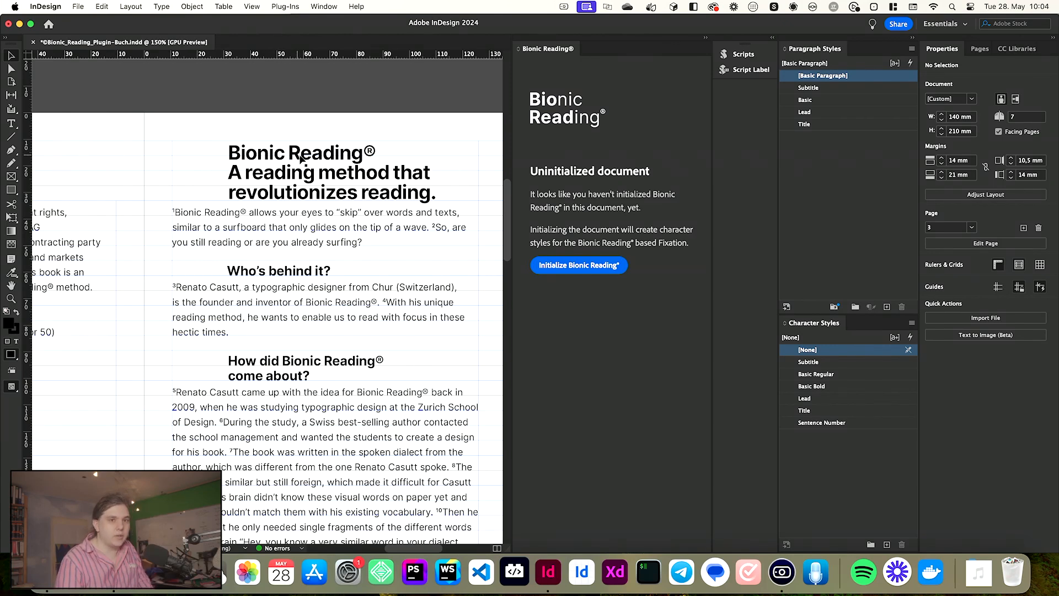
scroll(336, 161, "down", 3)
scroll(336, 162, "down", 5)
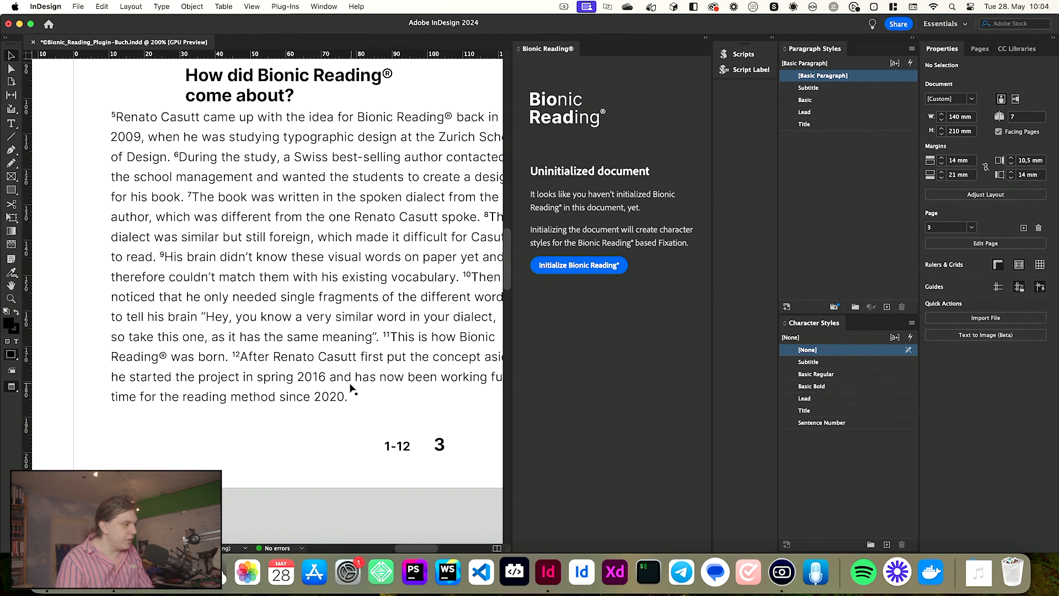
key("super+equal")
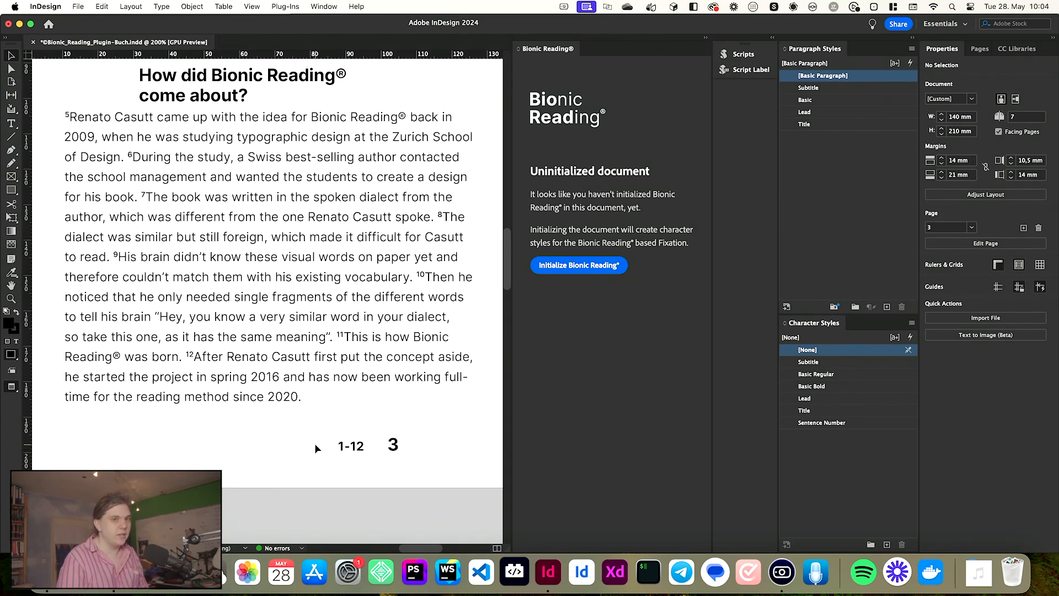
double_click(189, 356)
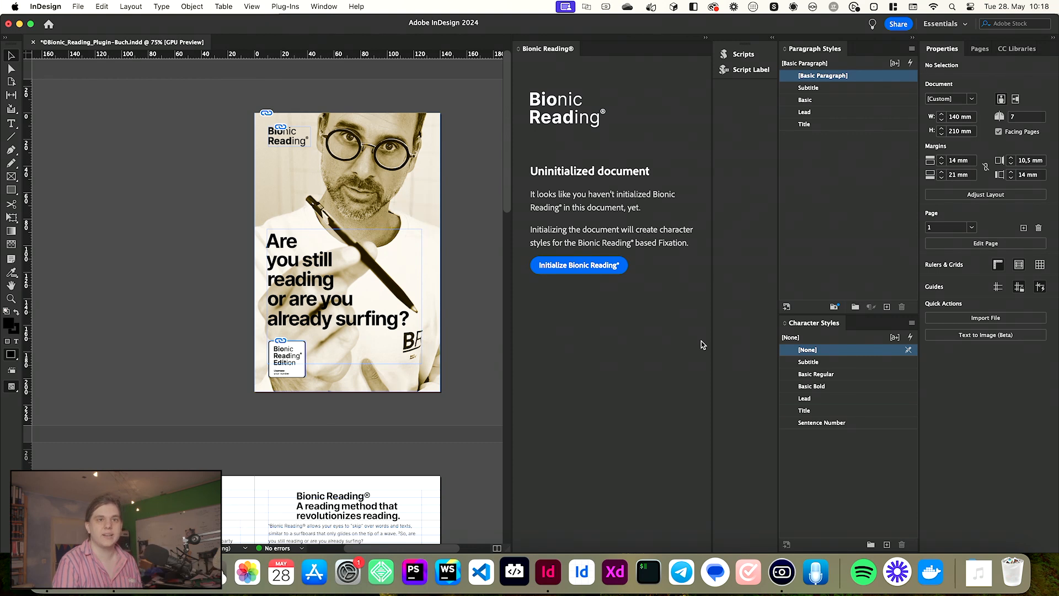
left_click(895, 337)
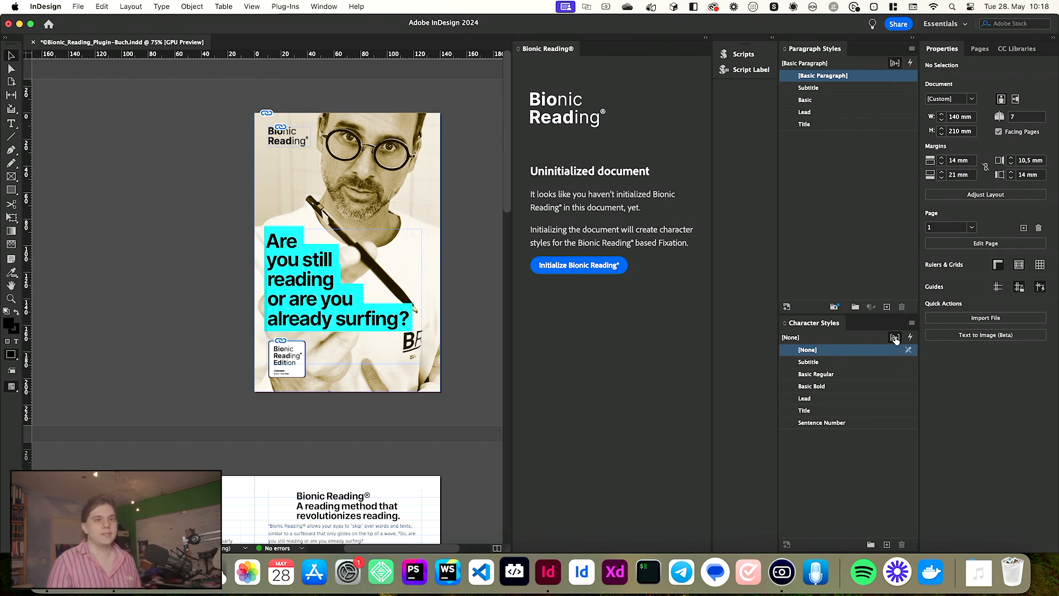
- Create a new character style and apply it to the whole cover headline frame
scroll(363, 366, "down", 10)
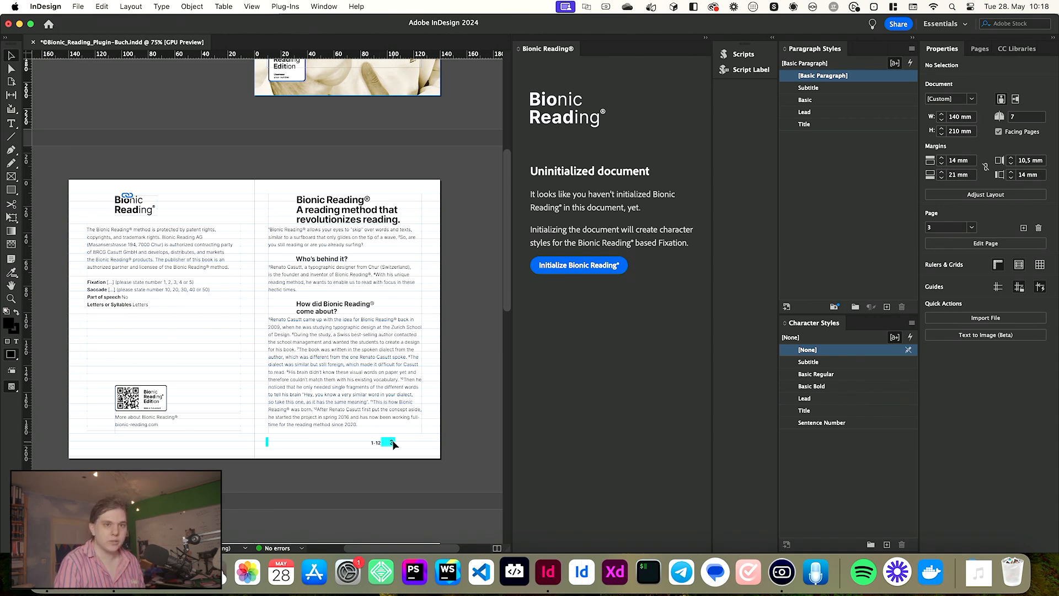
scroll(393, 445, "up", 5)
scroll(397, 442, "down", 5)
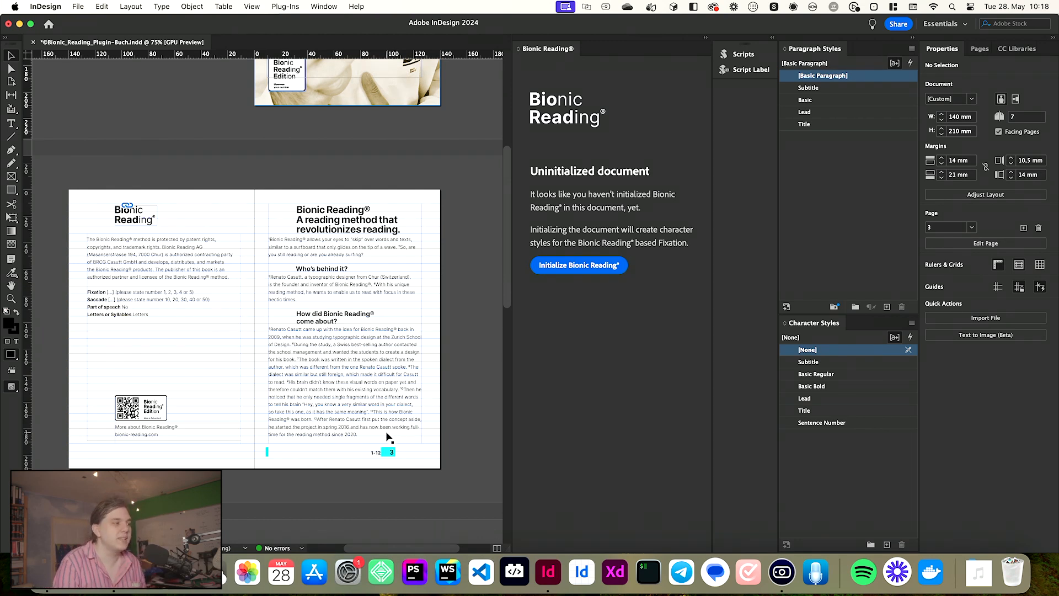
scroll(389, 433, "up", 5)
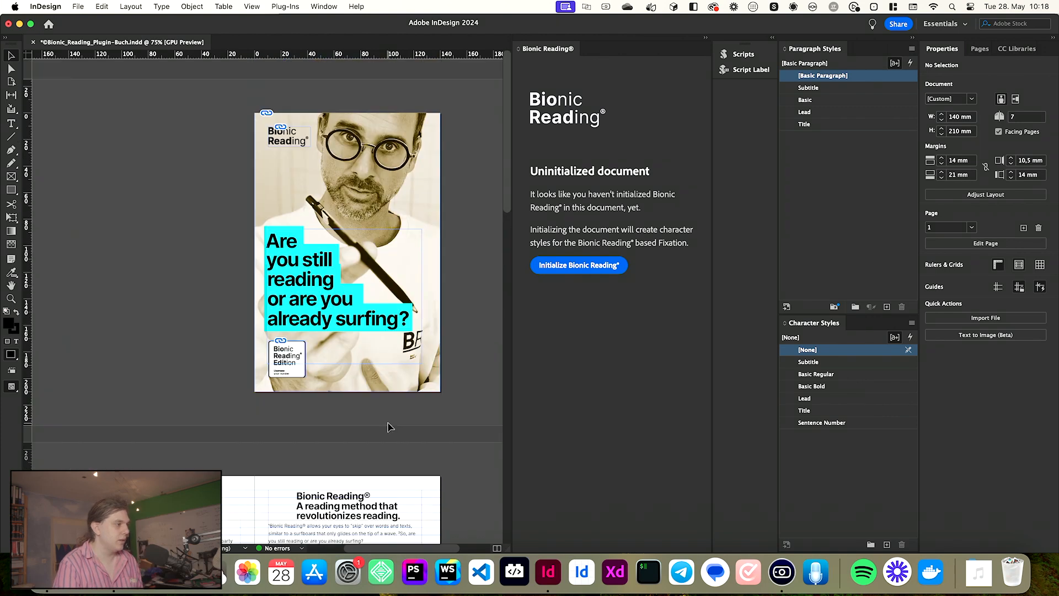
scroll(331, 280, "up", 2)
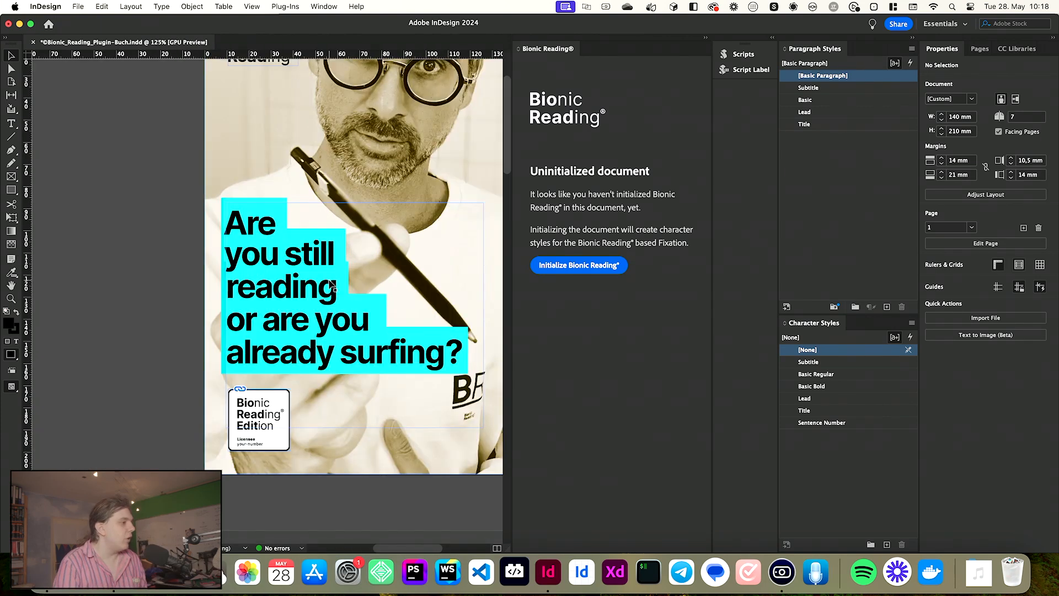
left_click(359, 284)
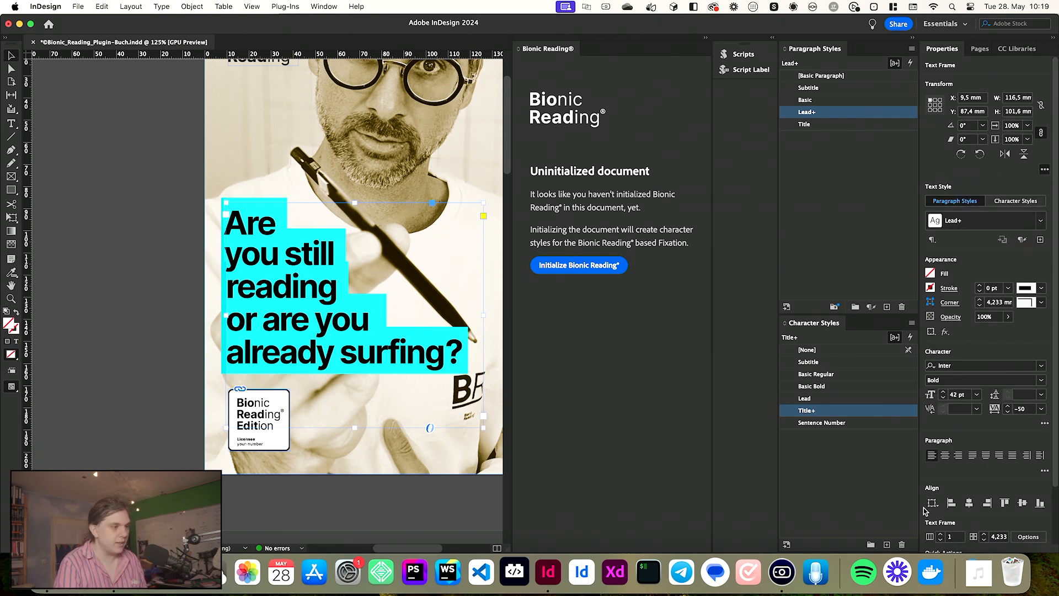
left_click(887, 547)
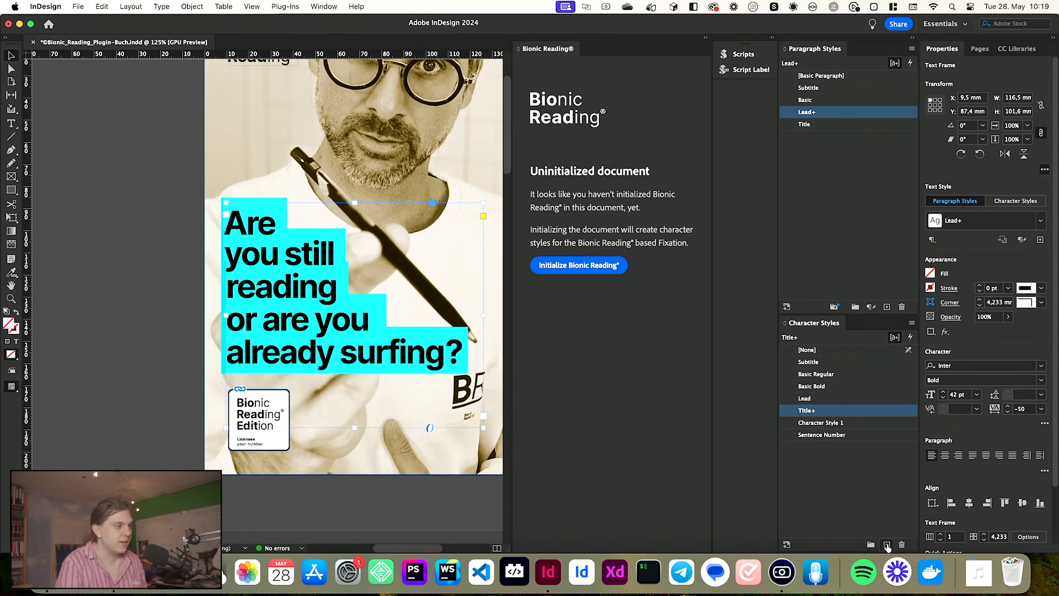
left_click(831, 425)
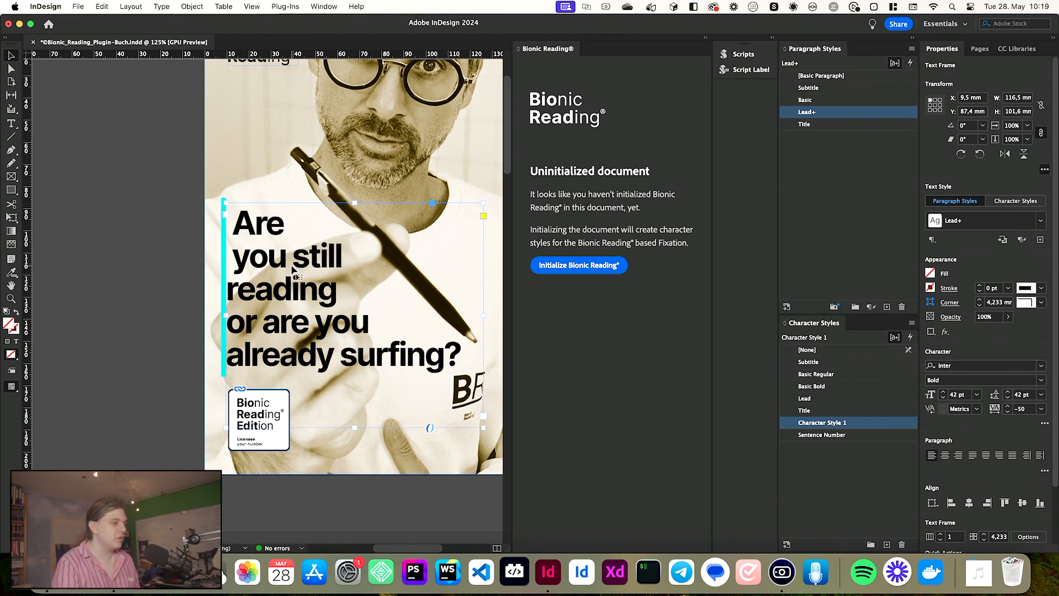
- Delete the stray leading spaces before "Are" and "you" in the cover headline, then deselect the frame
double_click(248, 263)
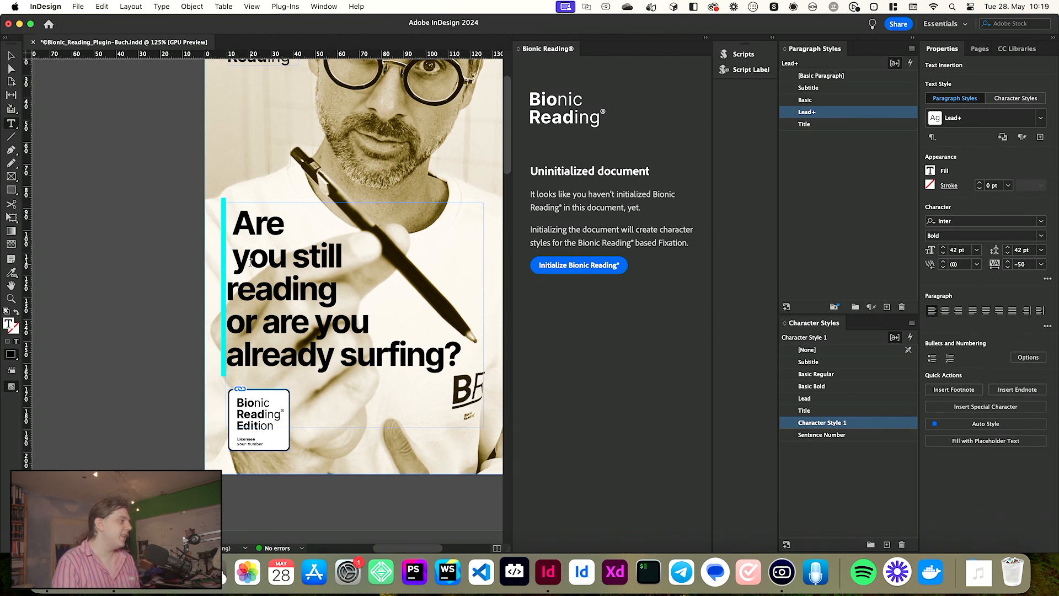
key("Delete")
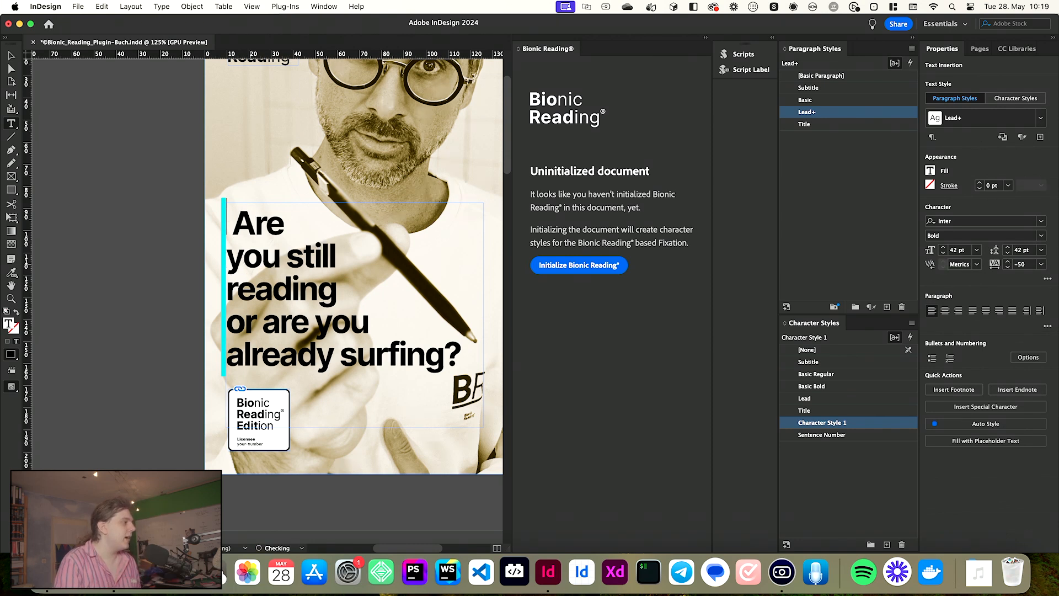
key("Delete")
key("Escape")
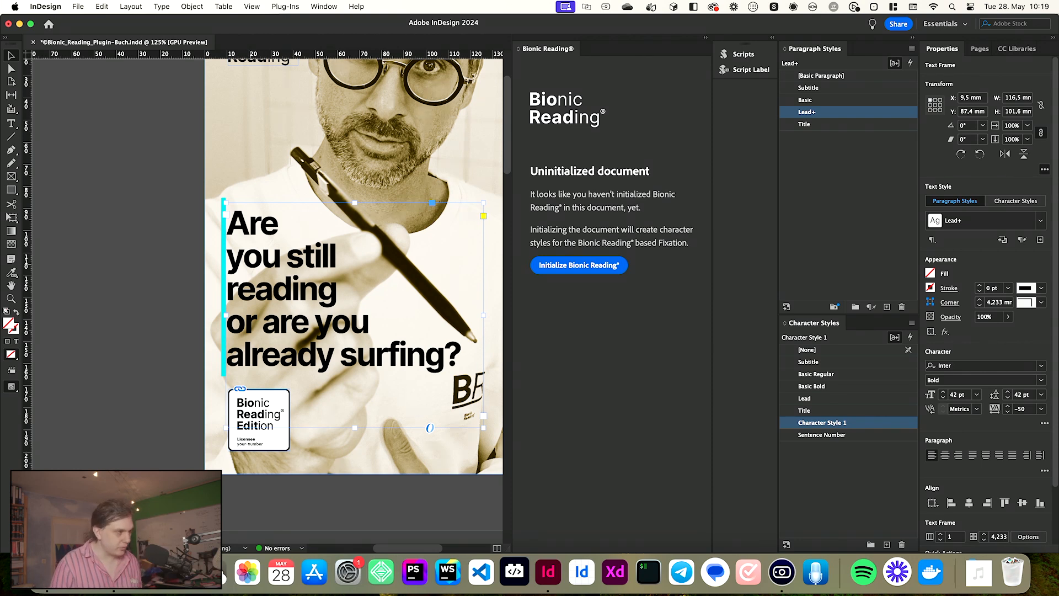
scroll(170, 255, "down", 1)
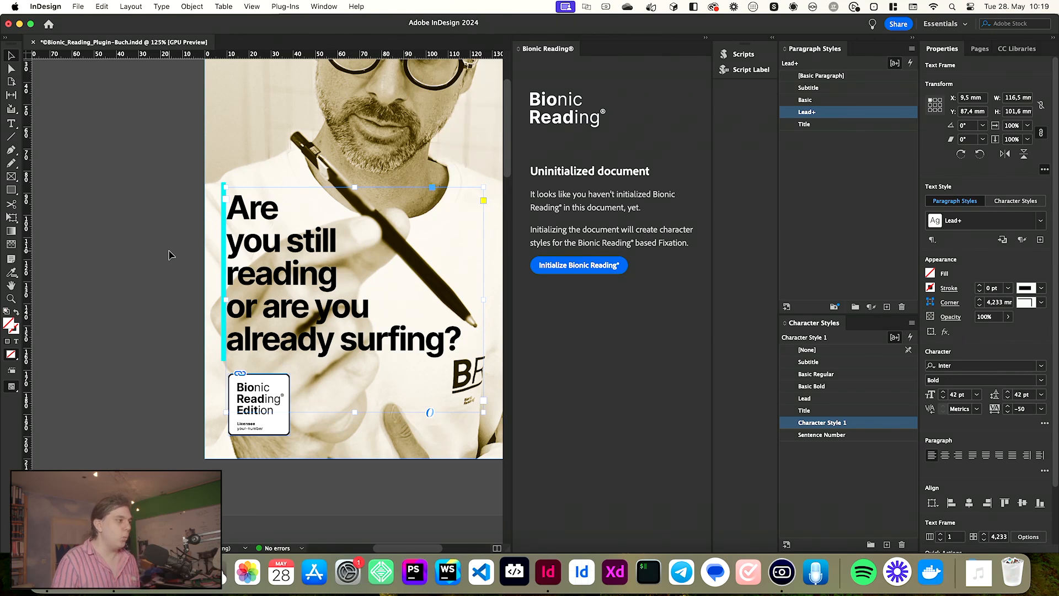
left_click(170, 255)
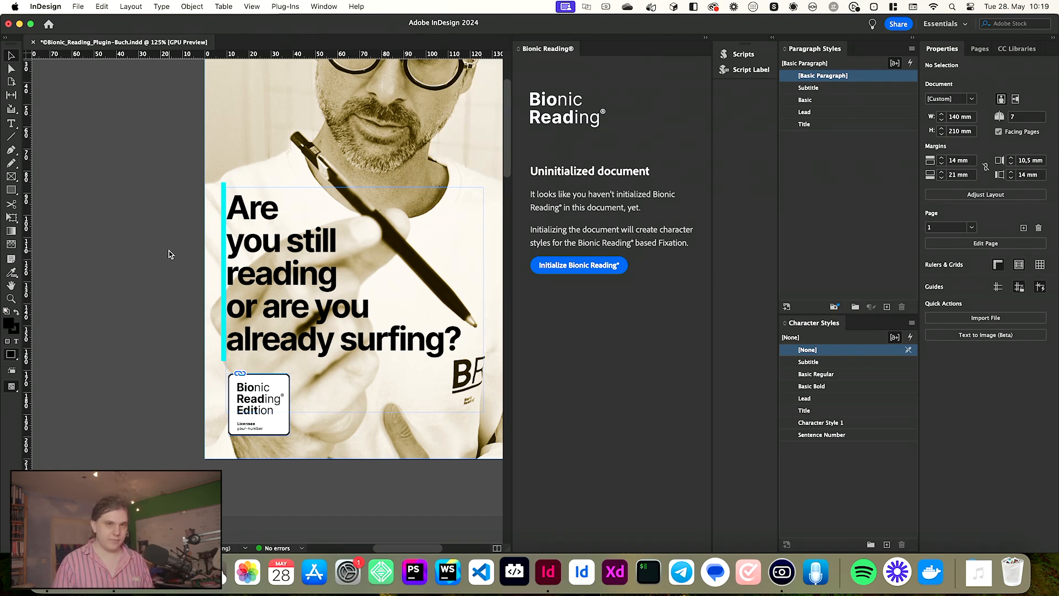
- Inspect the font weight options of the body text on page 3
scroll(157, 251, "down", 2)
scroll(160, 254, "down", 4)
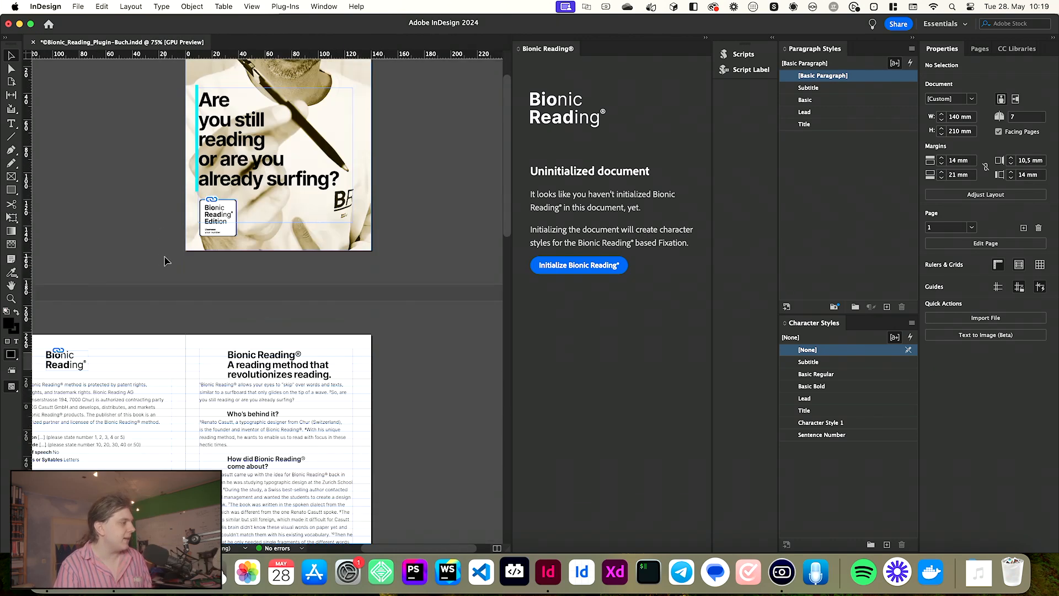
scroll(307, 432, "down", 3)
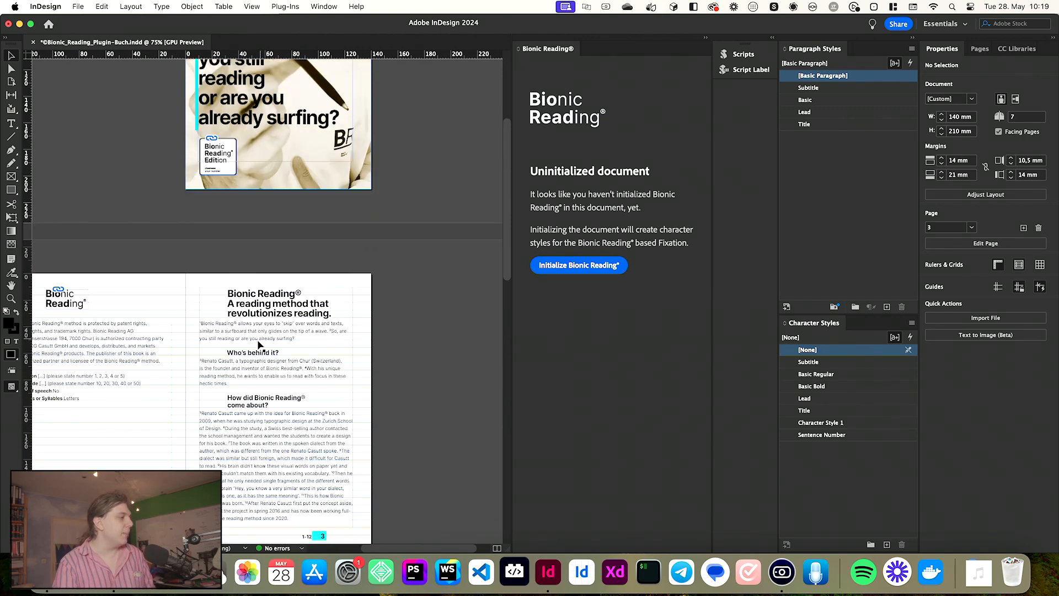
scroll(260, 345, "up", 3)
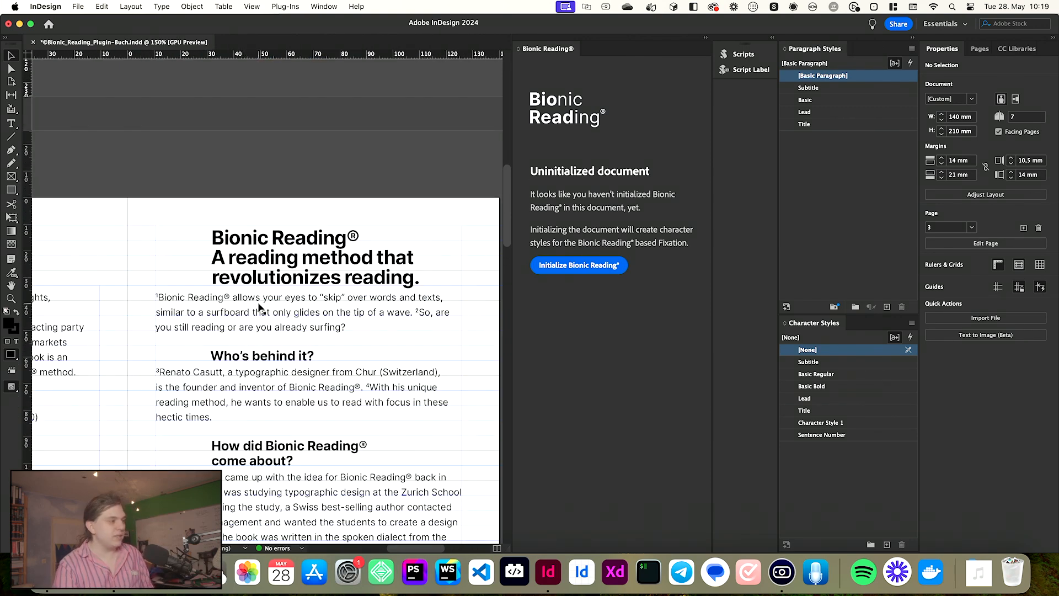
scroll(259, 307, "up", 3)
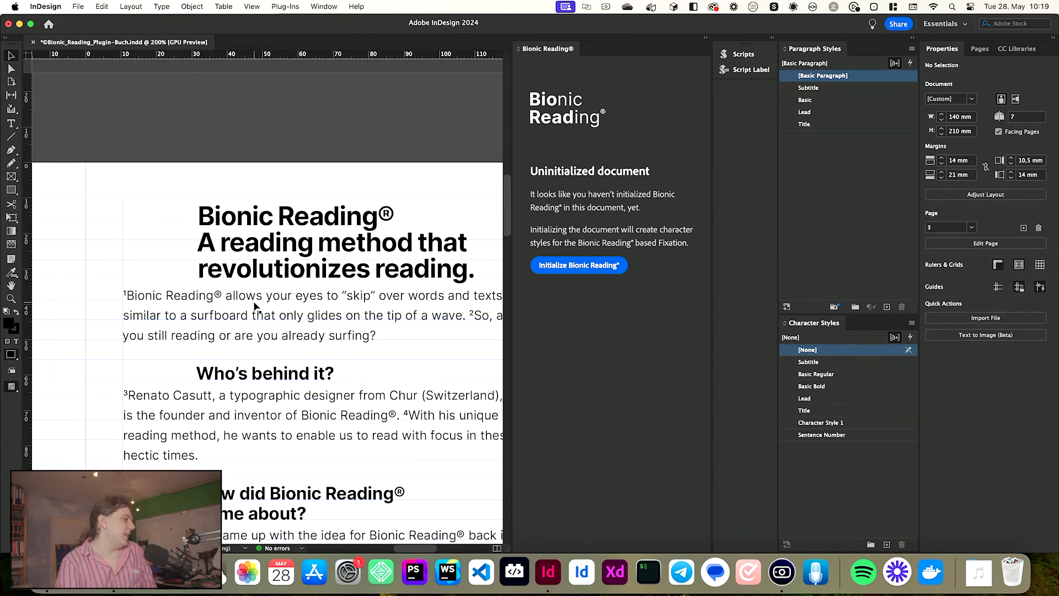
double_click(246, 293)
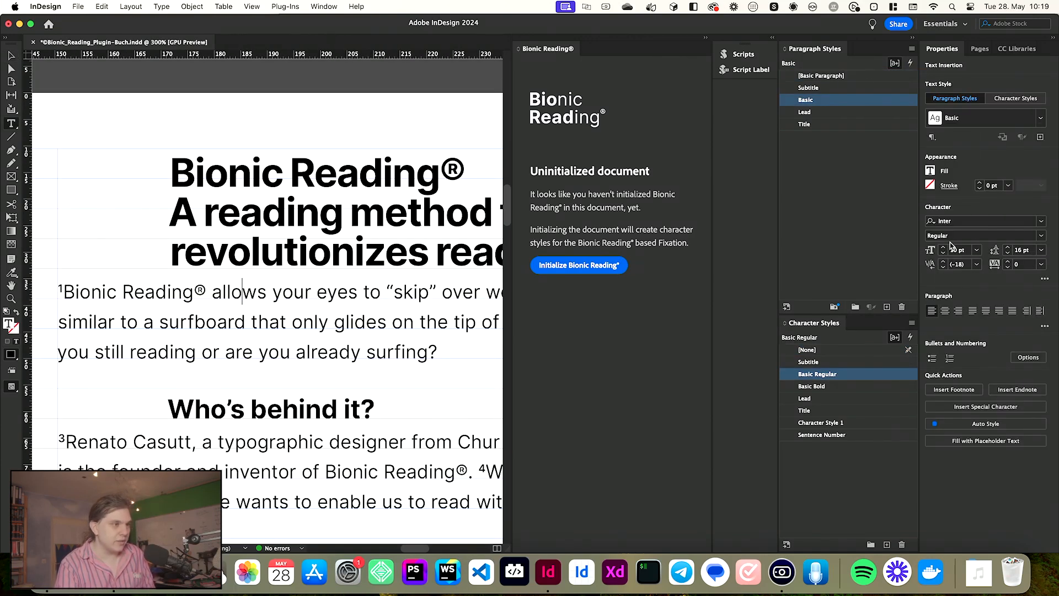
left_click(1042, 237)
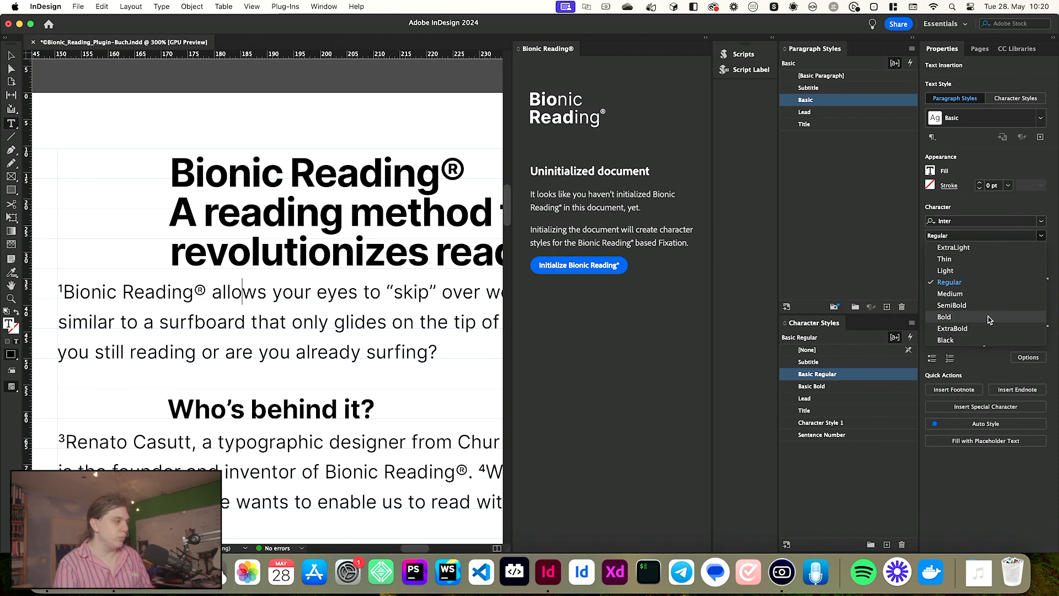
key("Escape")
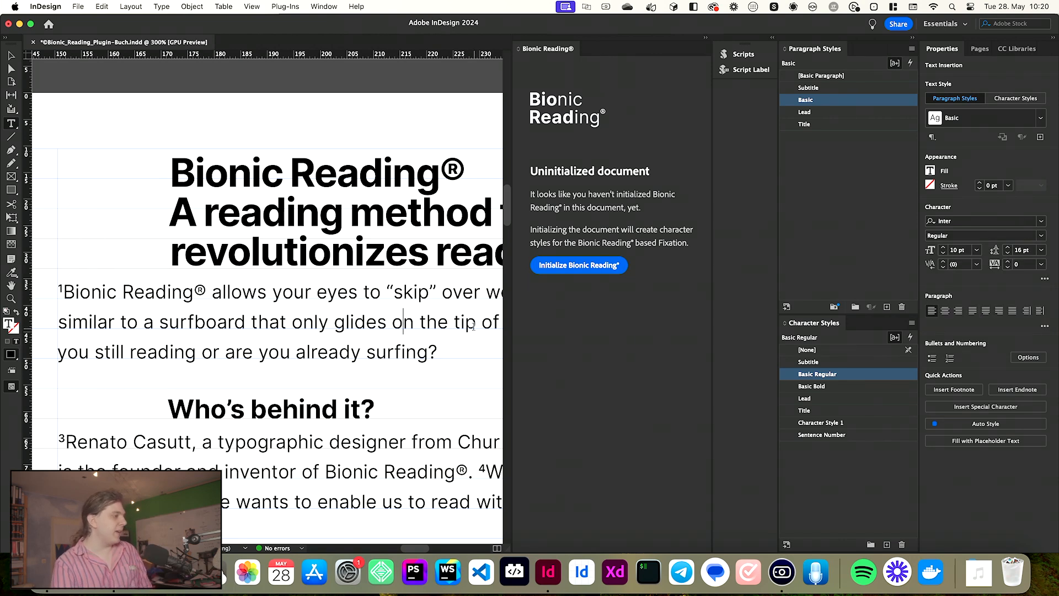
- Inspect the applied styles and font weight of the title, subheading and bold "Fixation" label text
left_click(349, 217)
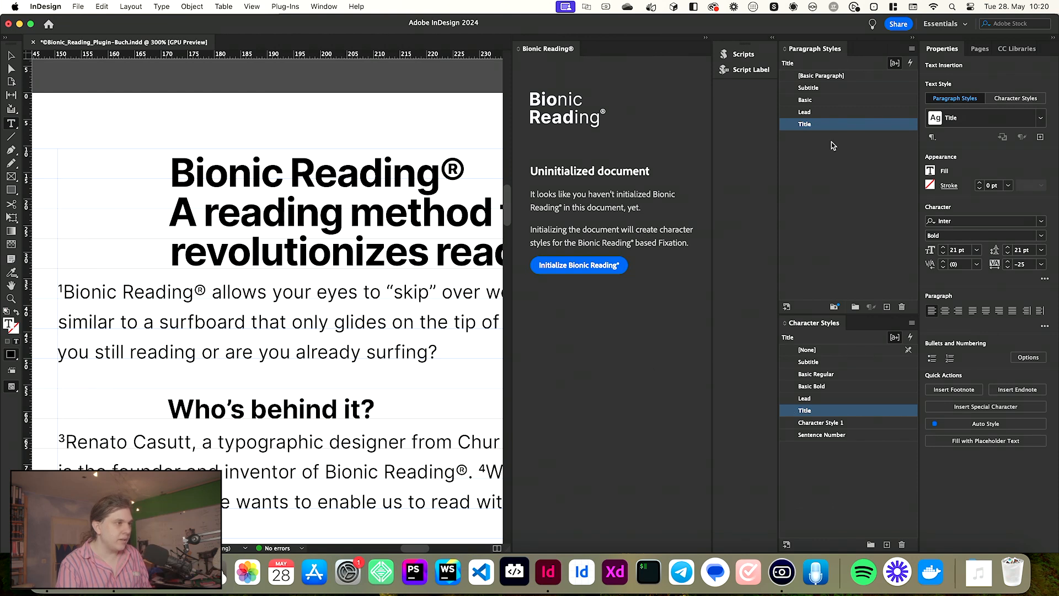
left_click(299, 408)
scroll(325, 413, "down", 5)
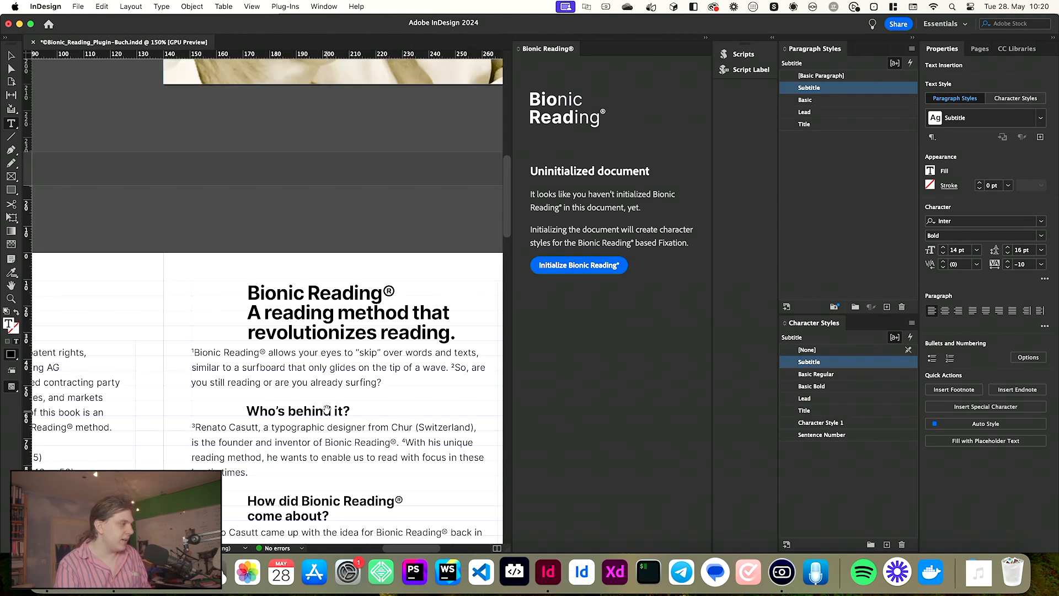
scroll(153, 422, "up", 3)
scroll(103, 407, "up", 3)
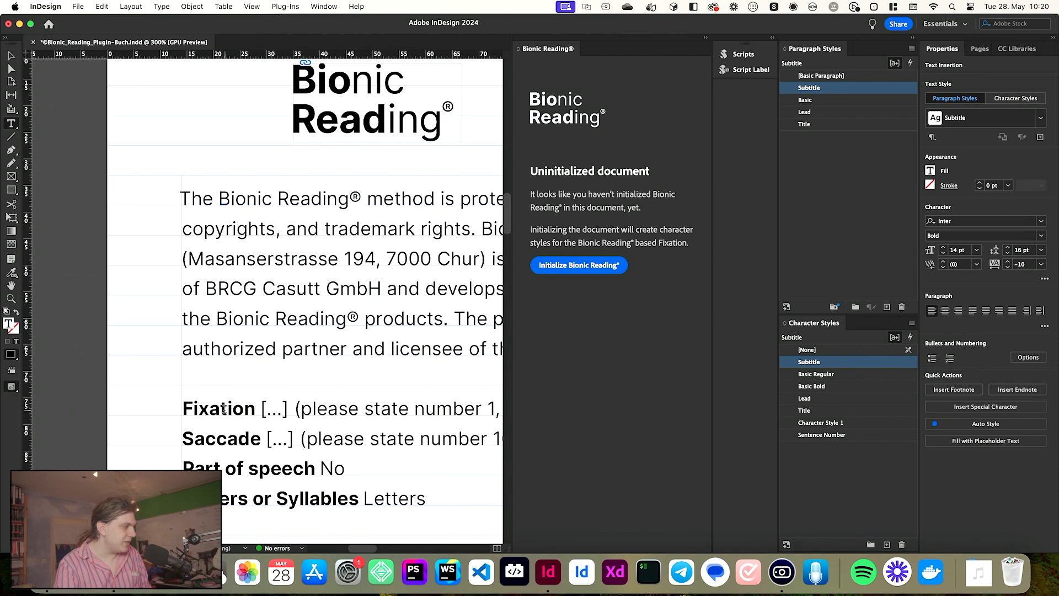
left_click(224, 413)
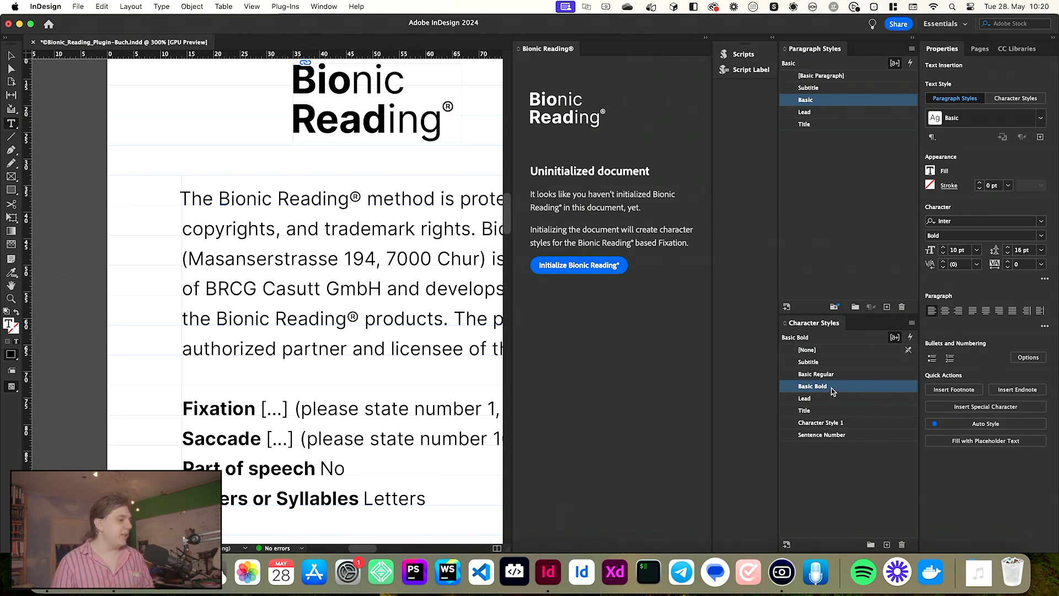
left_click(1040, 238)
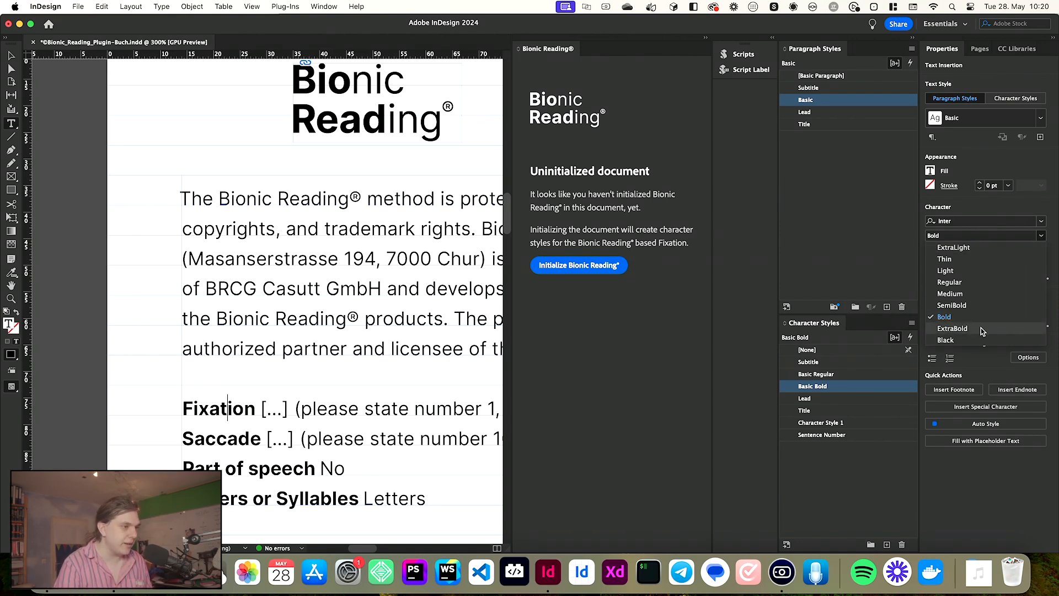
left_click(1041, 236)
key("super+1")
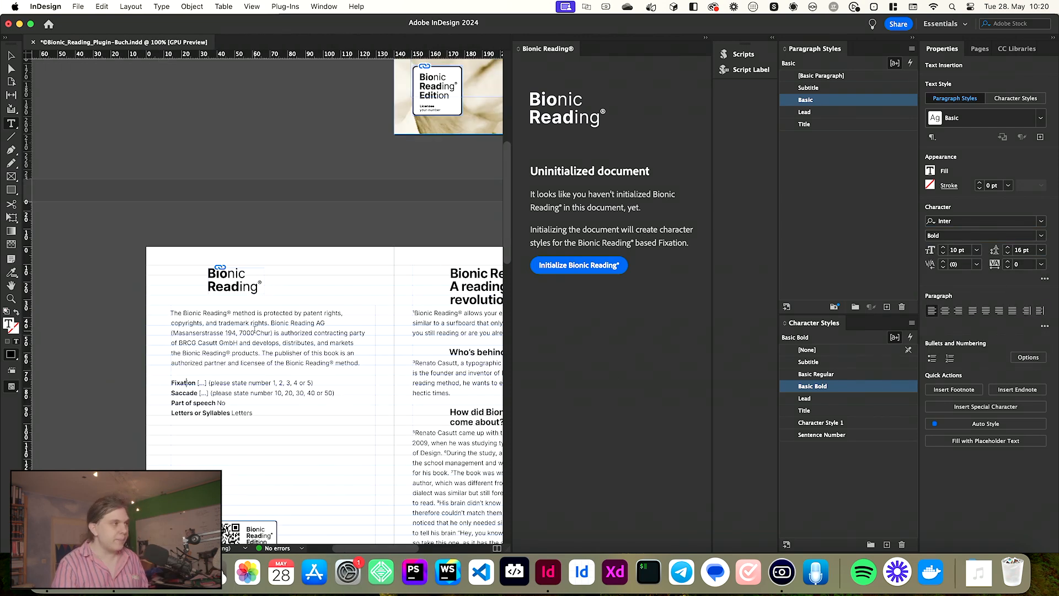
key("Escape")
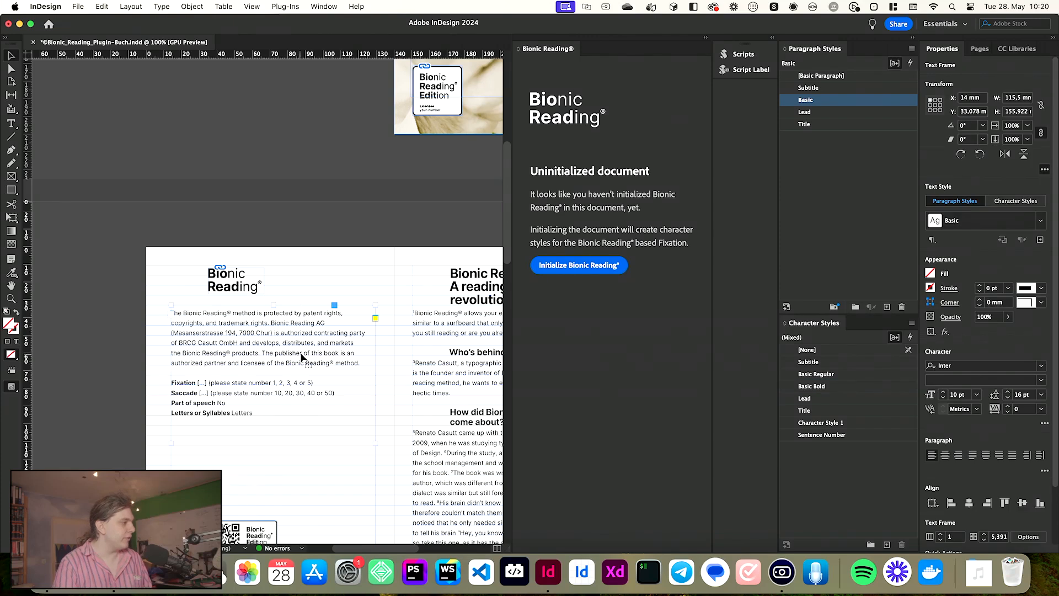
left_click(338, 240)
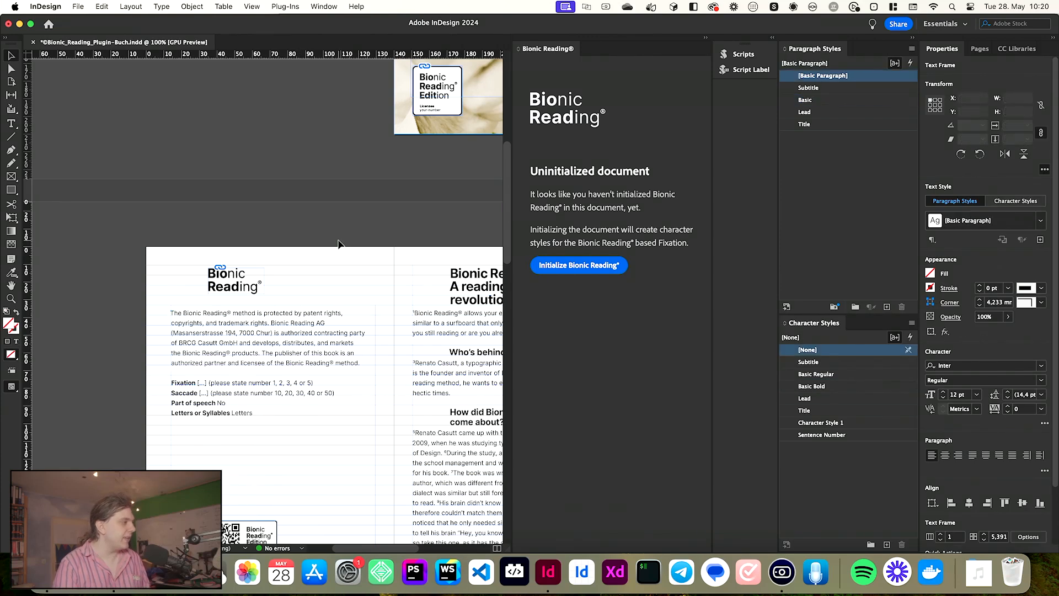
- Open the Text Variables definition dialog
left_click(160, 8)
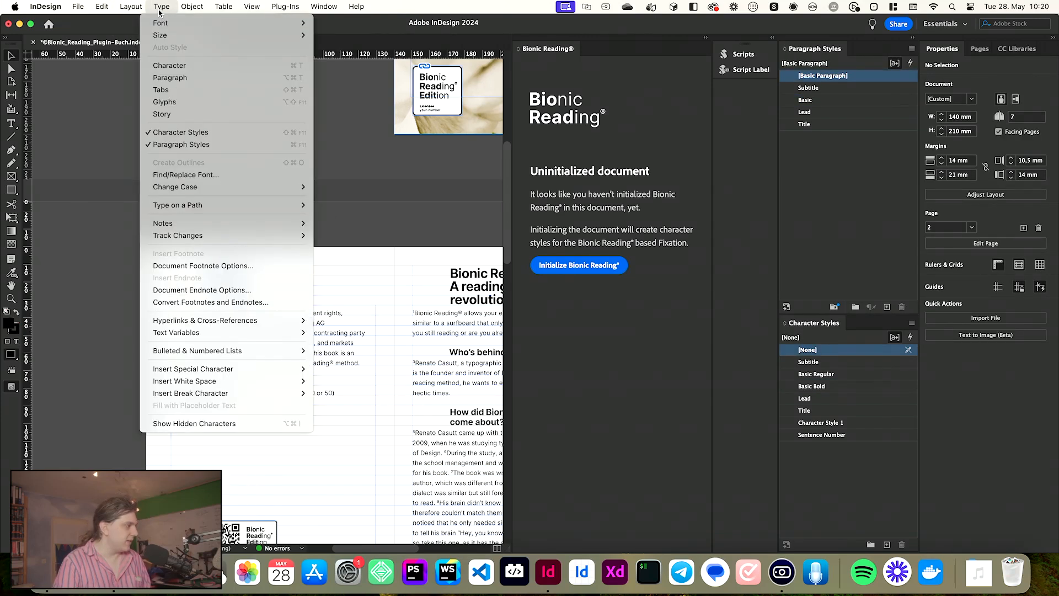
mouse_move(220, 335)
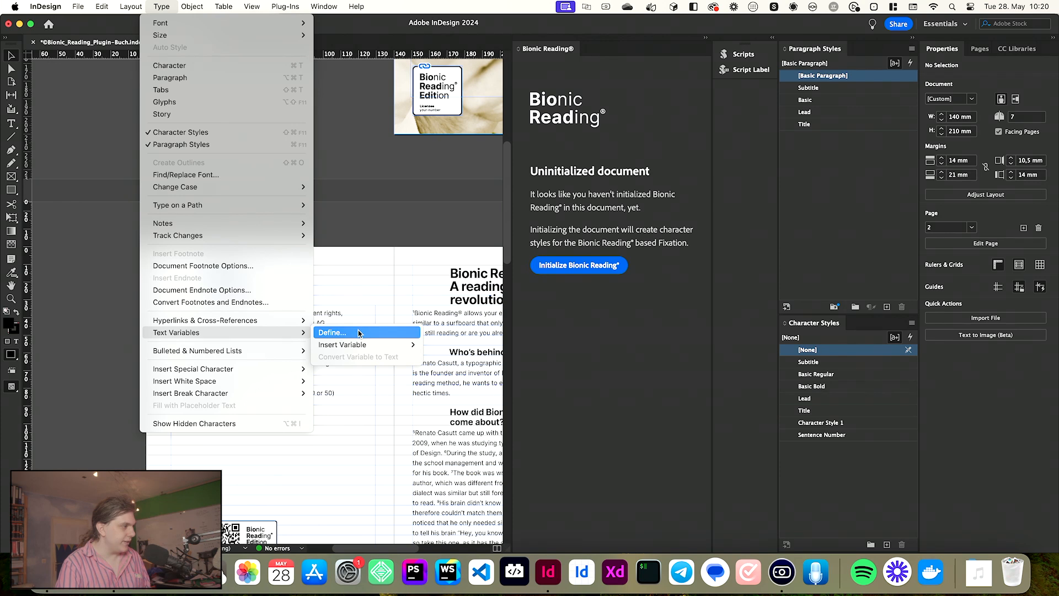
left_click(339, 334)
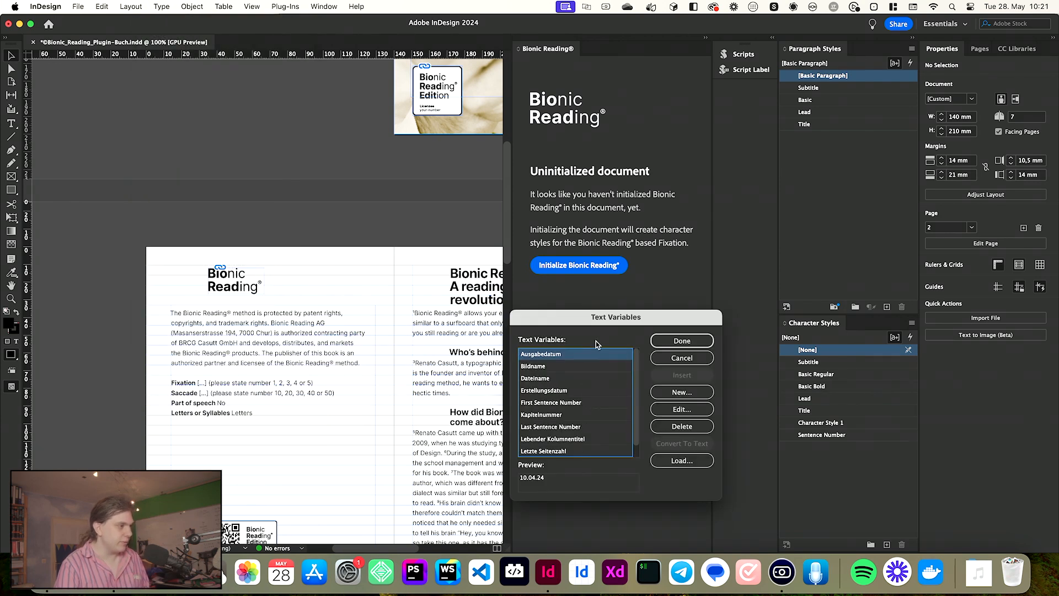
- Inspect the First Sentence Number text variable's definition and its character style setting
left_click_drag(601, 317, 673, 311)
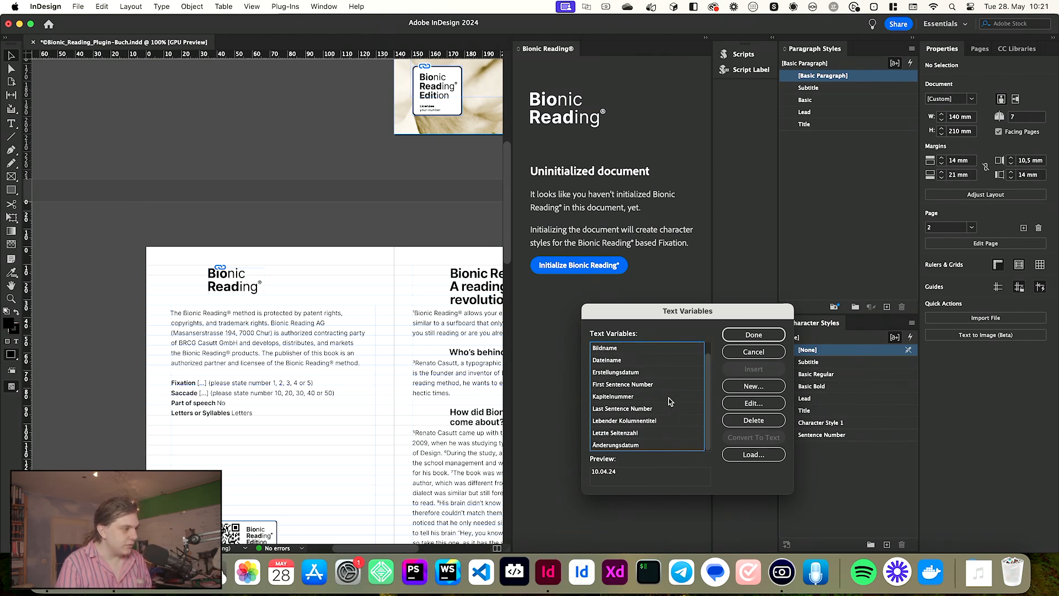
left_click(655, 397)
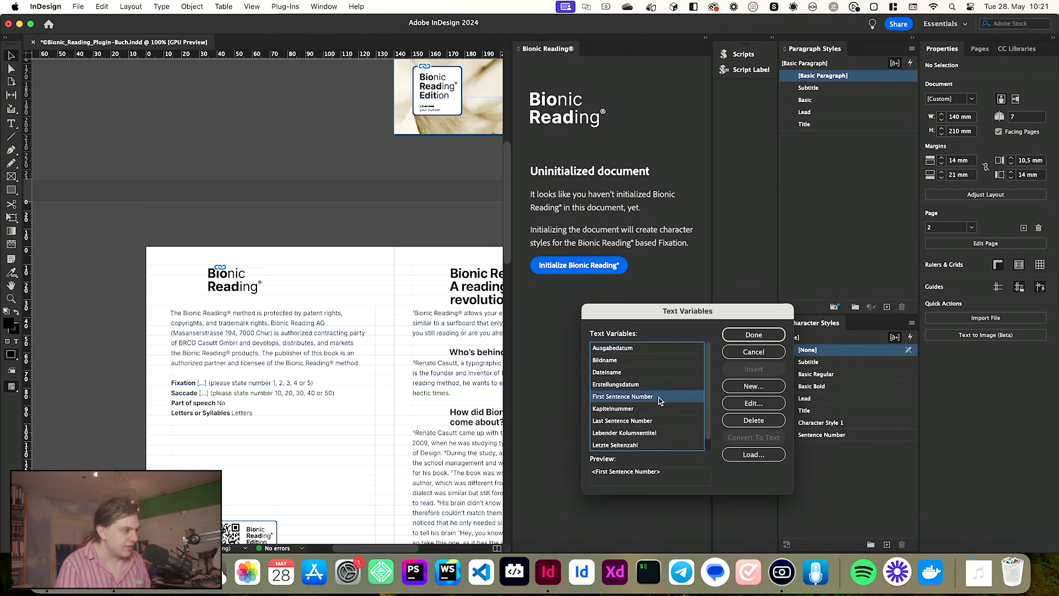
left_click(651, 422)
left_click(653, 398)
double_click(653, 399)
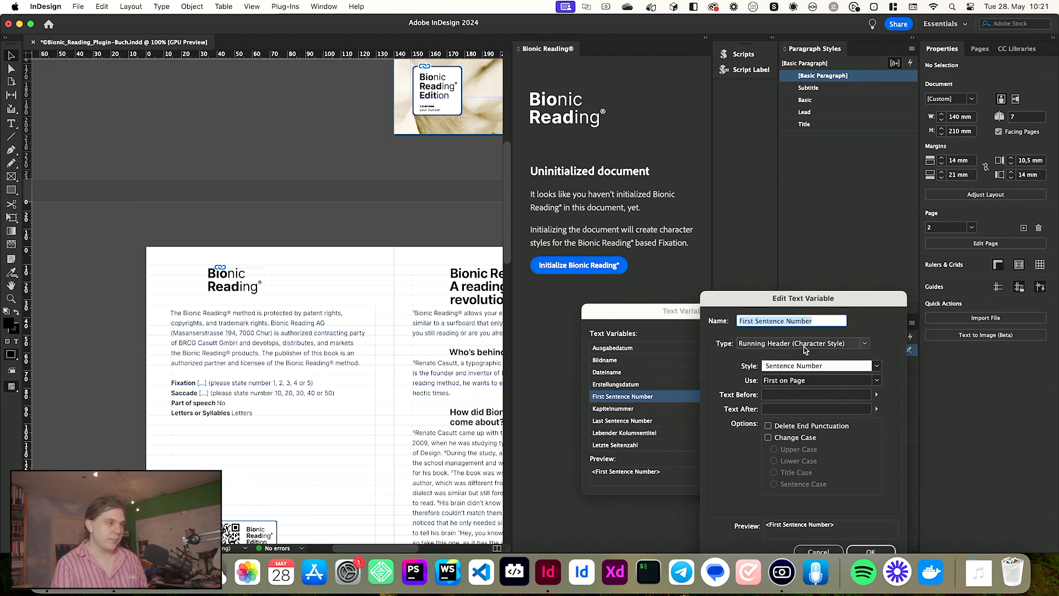
key("Escape")
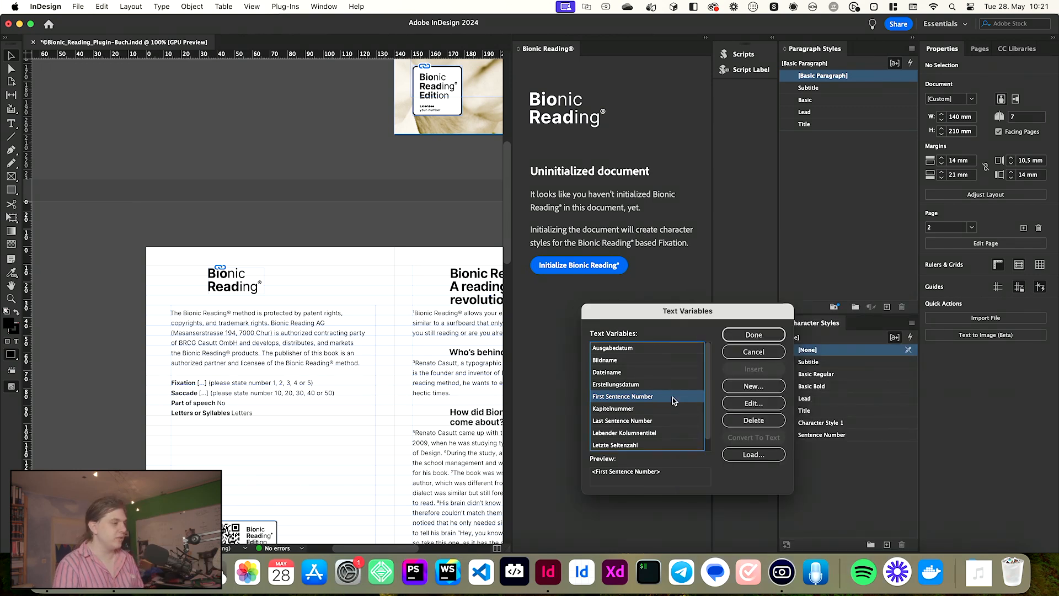
double_click(673, 397)
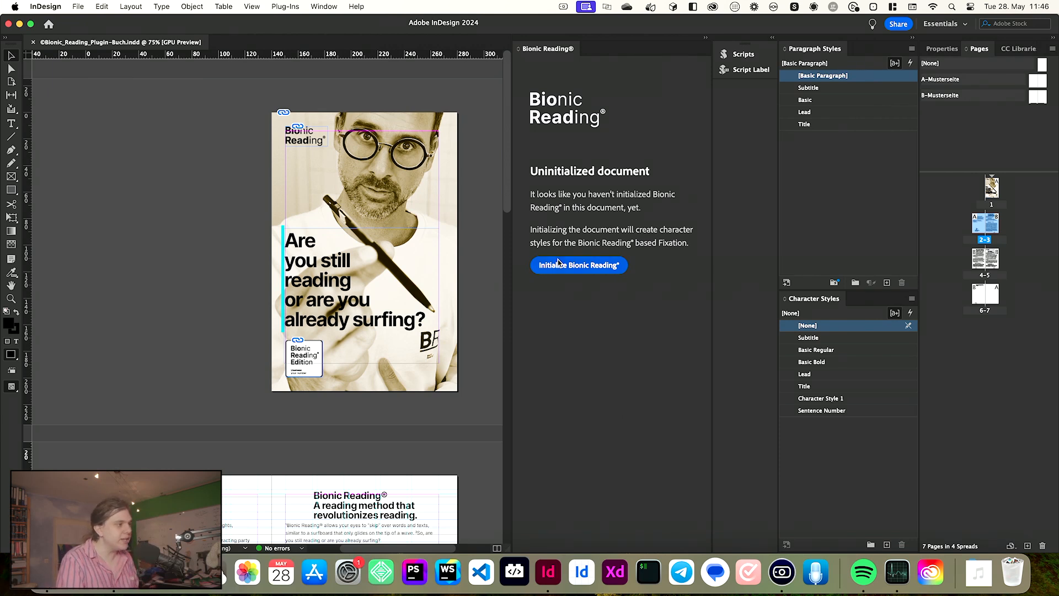
- Initialize Bionic Reading in the document and expand the generated highlighted character style group
left_click(579, 263)
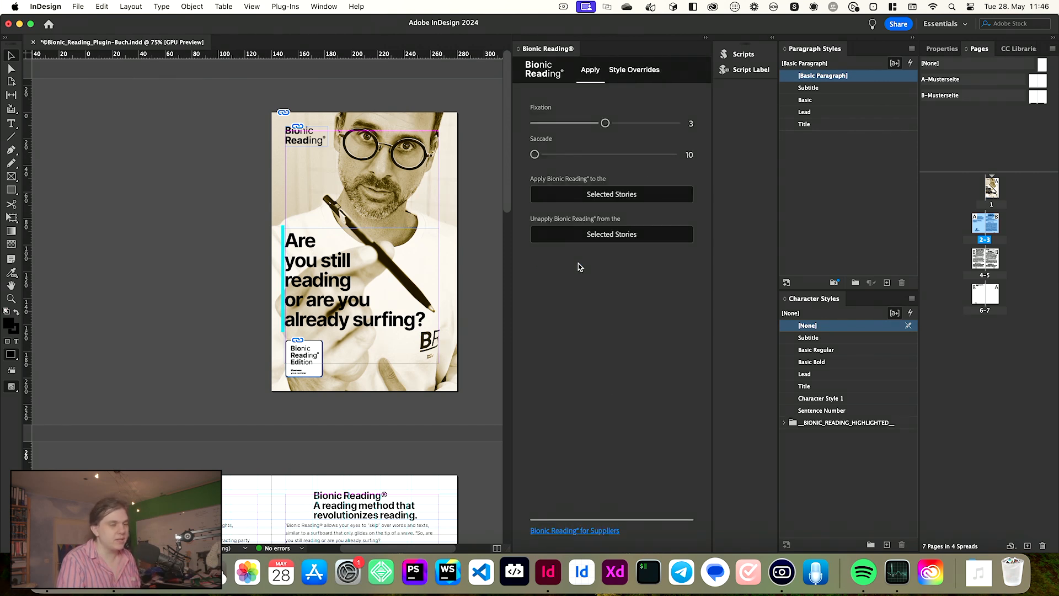
left_click(879, 443)
left_click(866, 427)
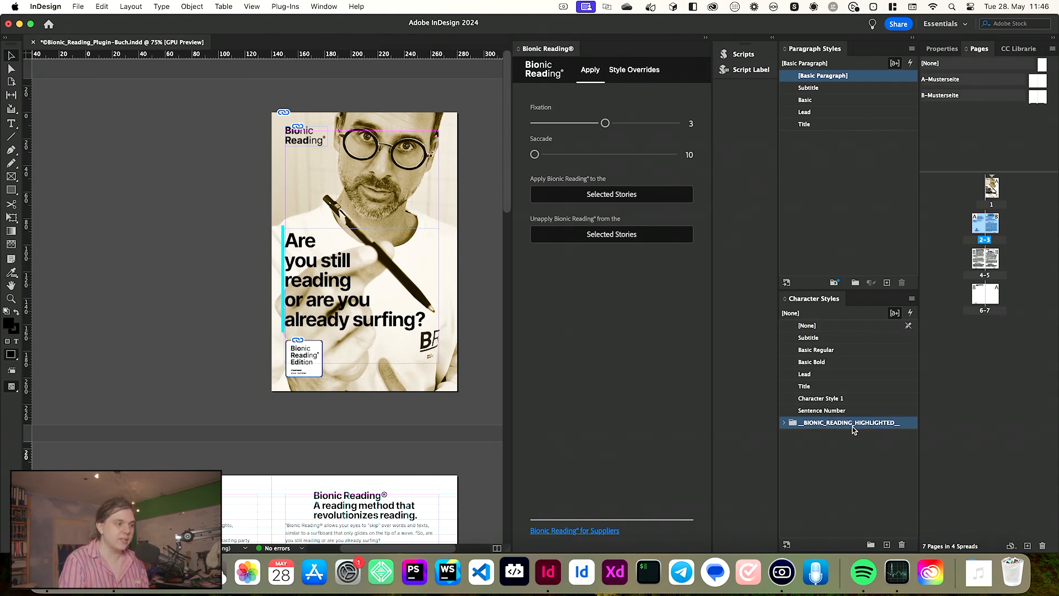
left_click(784, 422)
left_click(792, 435)
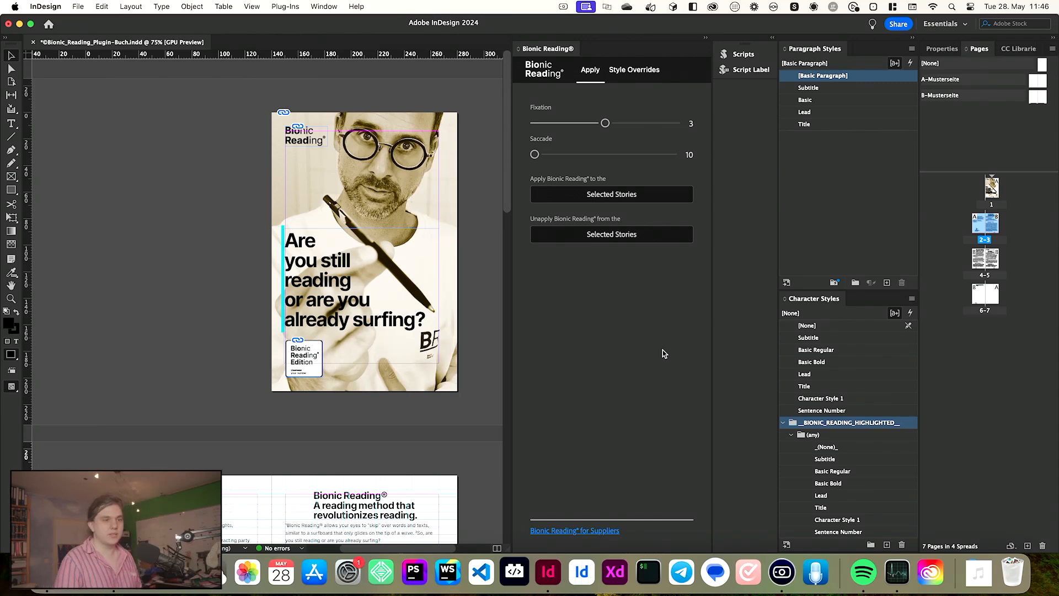
scroll(385, 306, "down", 10)
scroll(385, 306, "up", 5)
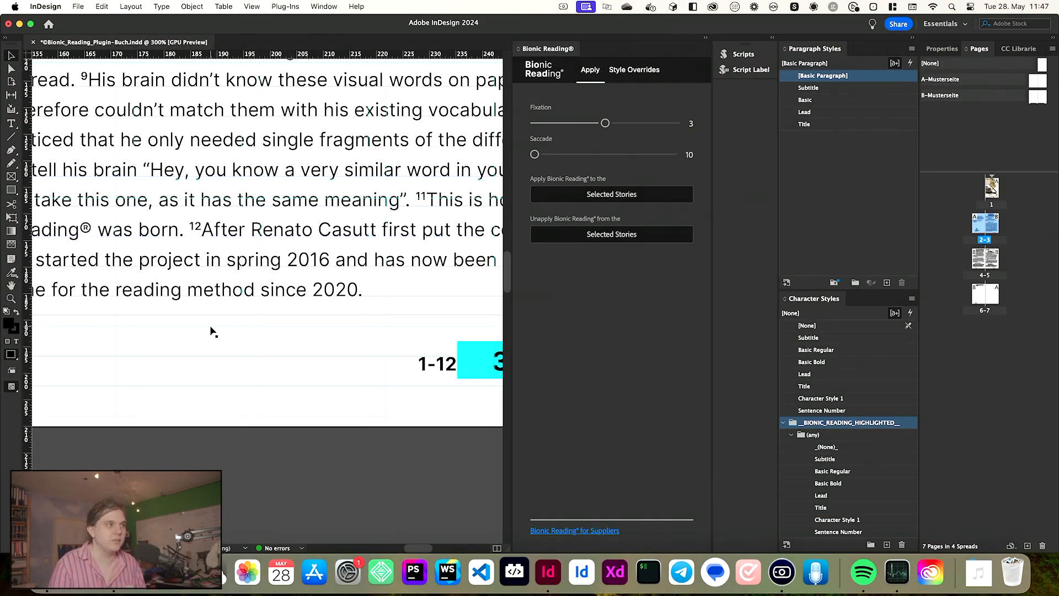
- Set Sentence Number as an ignored character style in the Bionic Reading style overrides
left_click(633, 71)
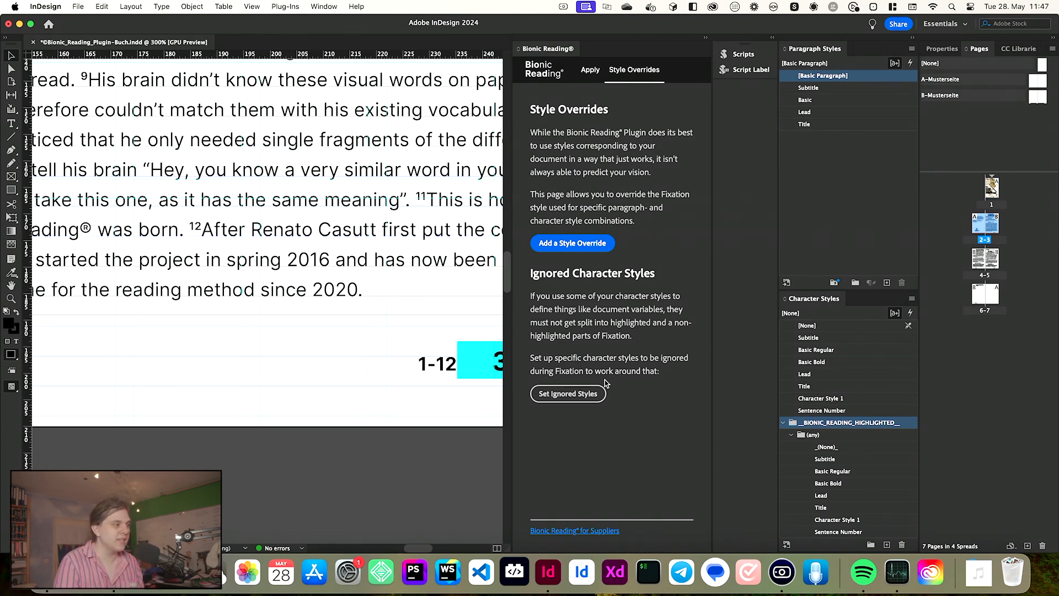
left_click(578, 396)
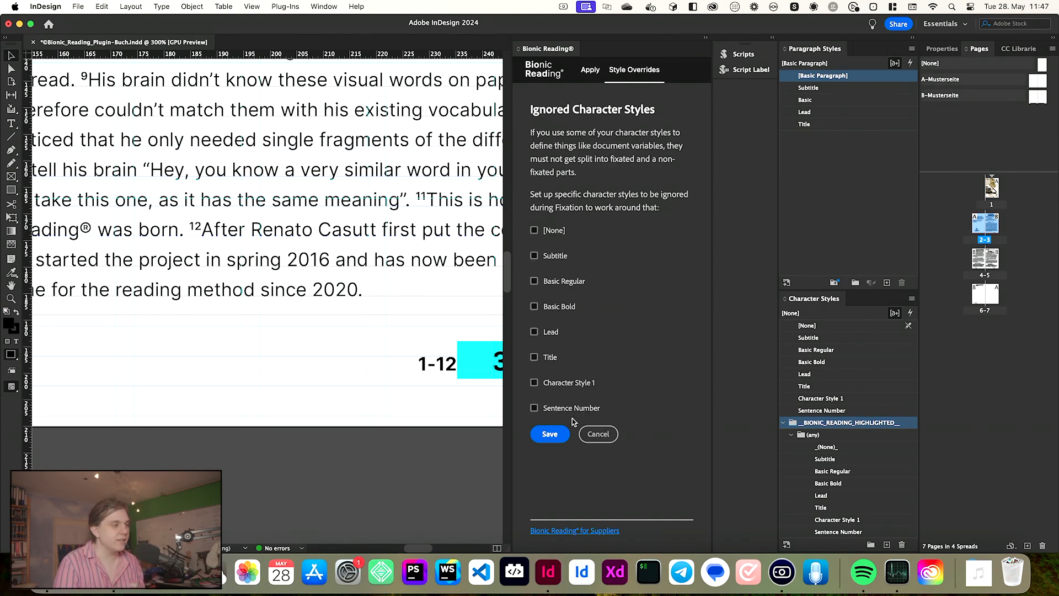
left_click(571, 409)
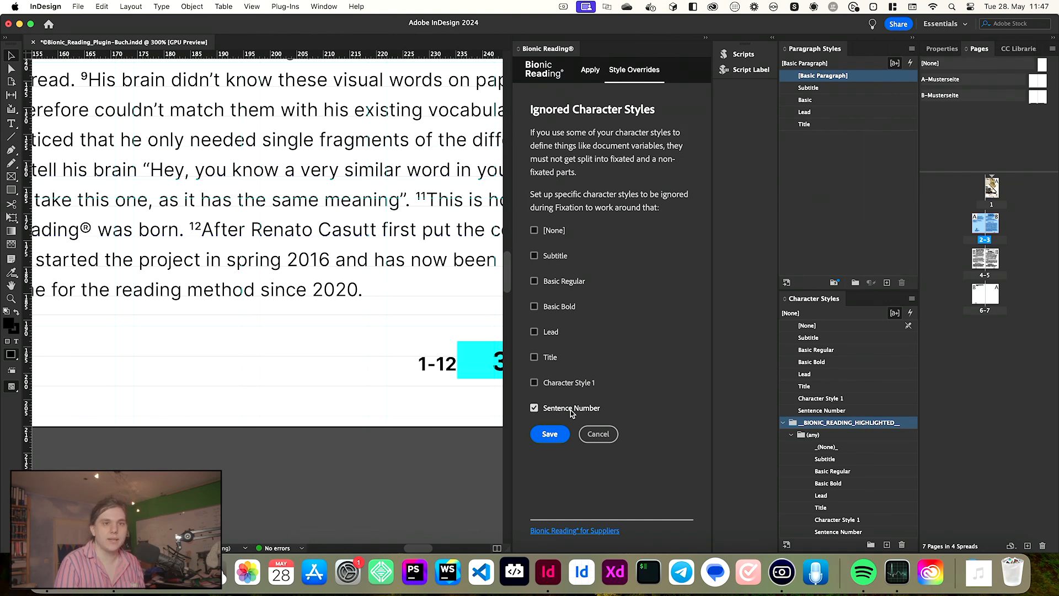
left_click(557, 435)
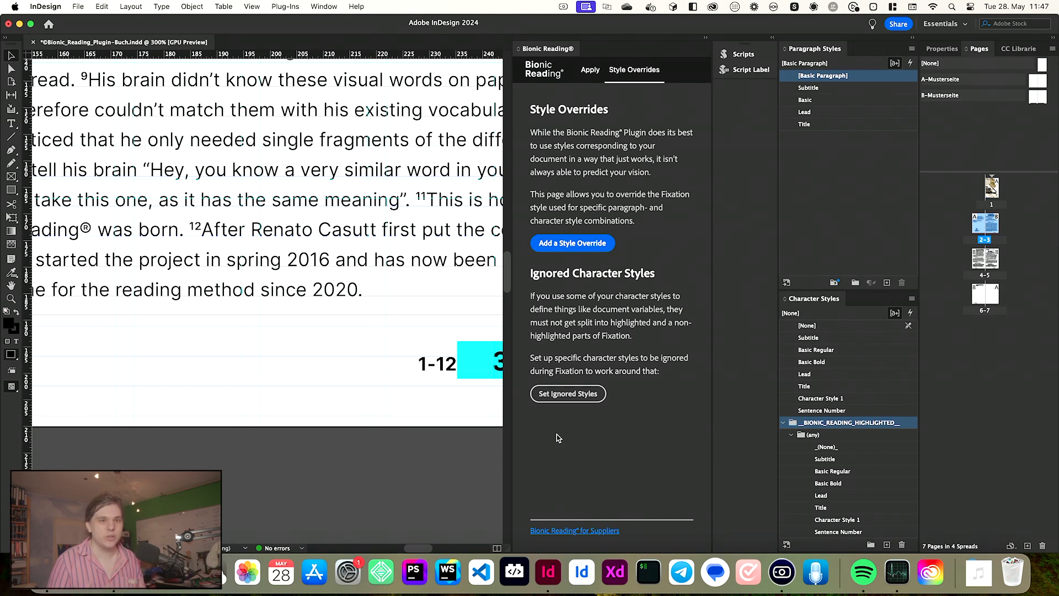
- Apply Bionic Reading with fixation 3 and saccade 10 to the selected story on page 3
scroll(402, 376, "down", 3)
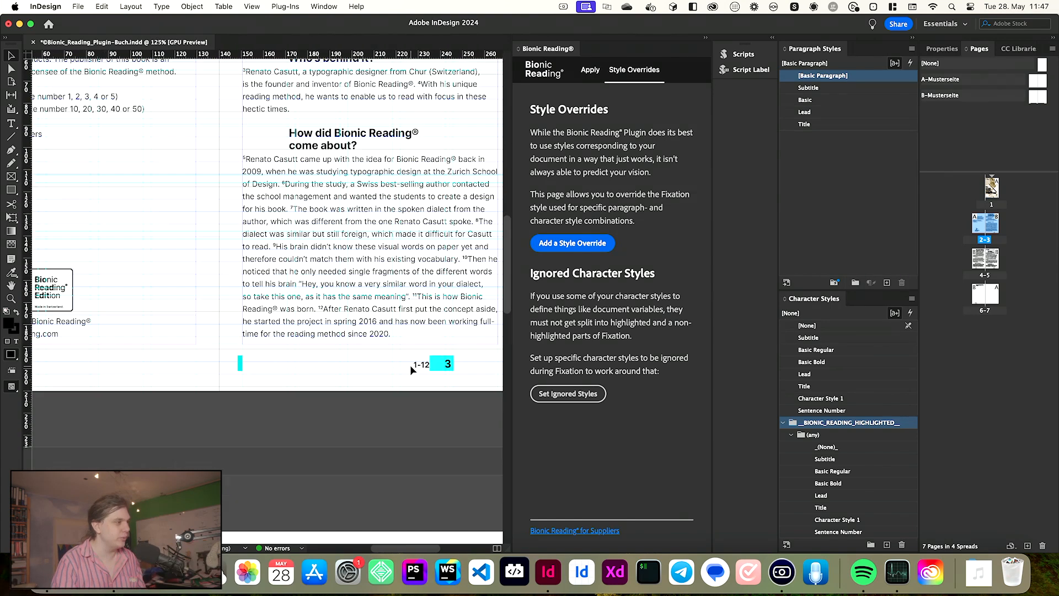
scroll(407, 365, "up", 5)
scroll(347, 359, "down", 4)
scroll(347, 359, "right", 2)
left_click(349, 300)
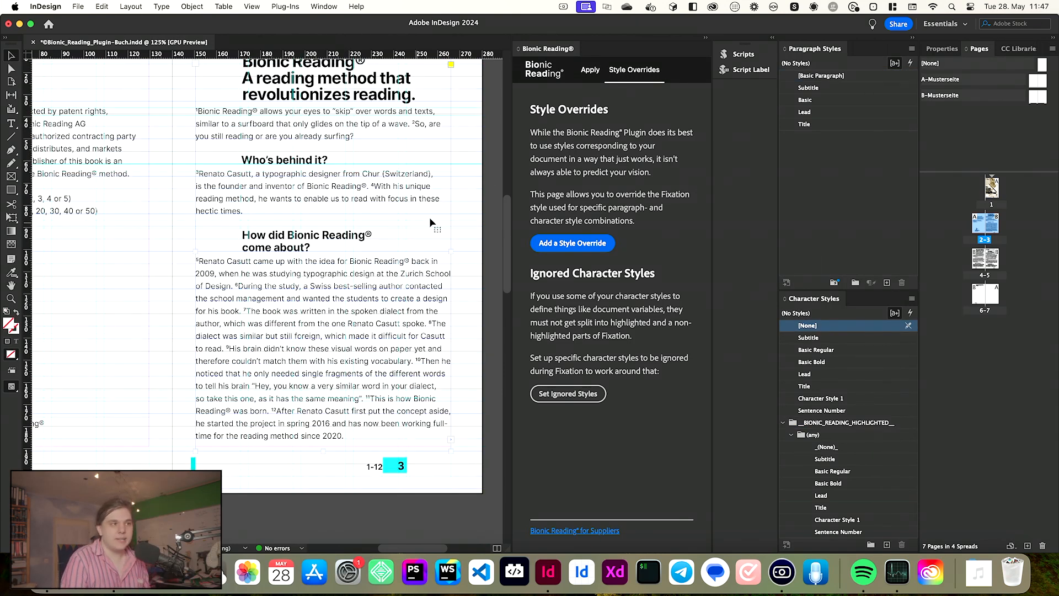
left_click(590, 71)
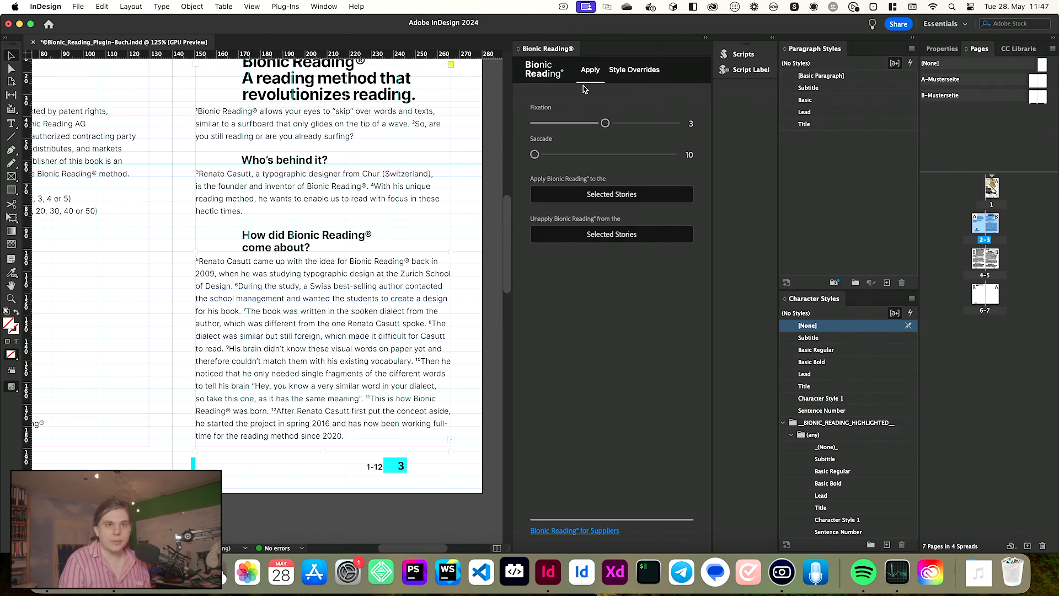
left_click(600, 197)
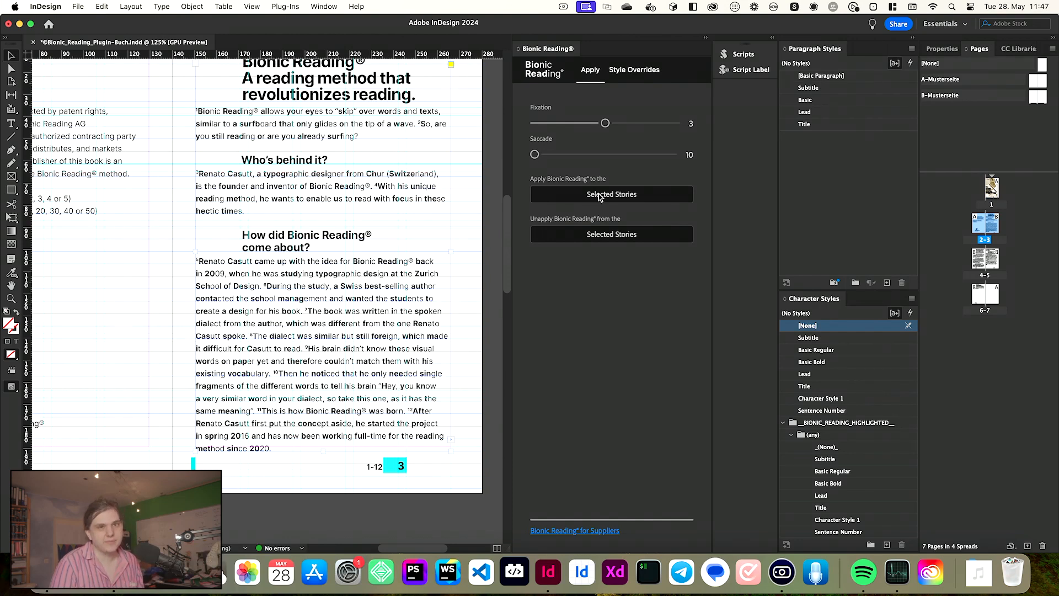
- Add a style override using Black font weight for the Subtitle and Title paragraph styles
scroll(331, 231, "up", 2)
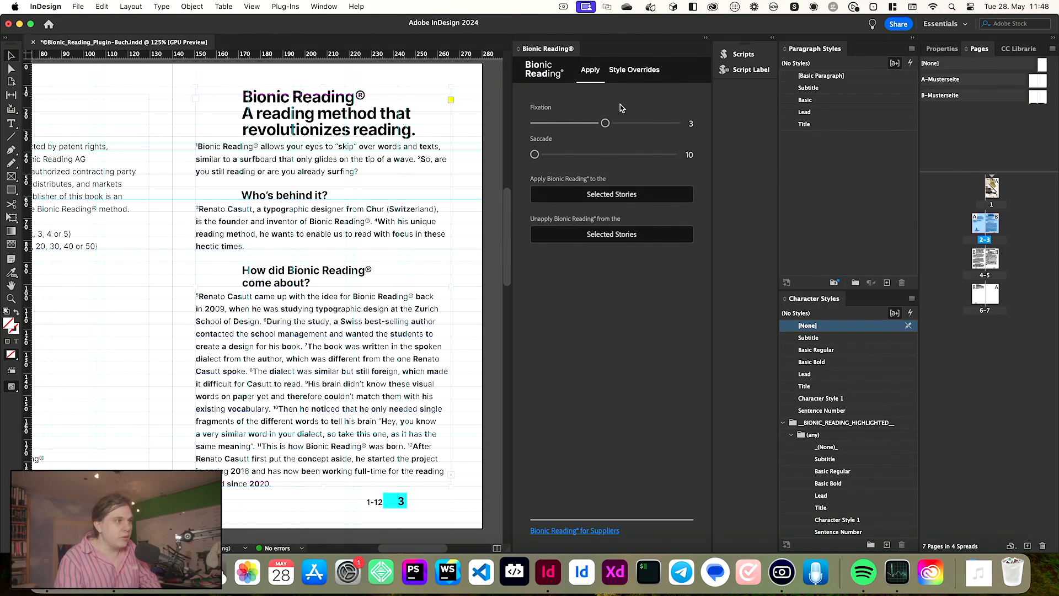
left_click(629, 72)
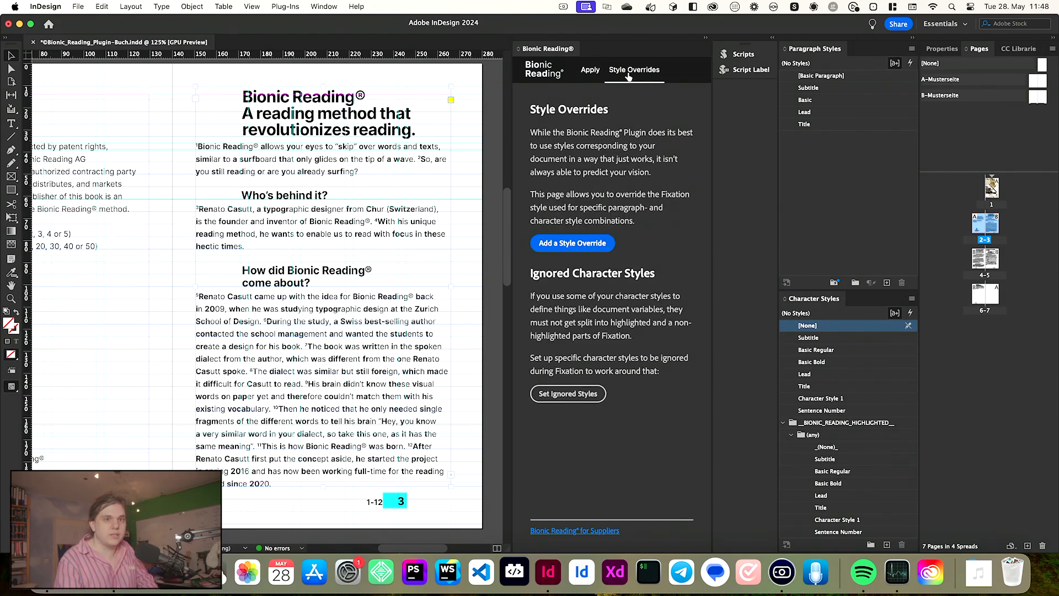
left_click(567, 249)
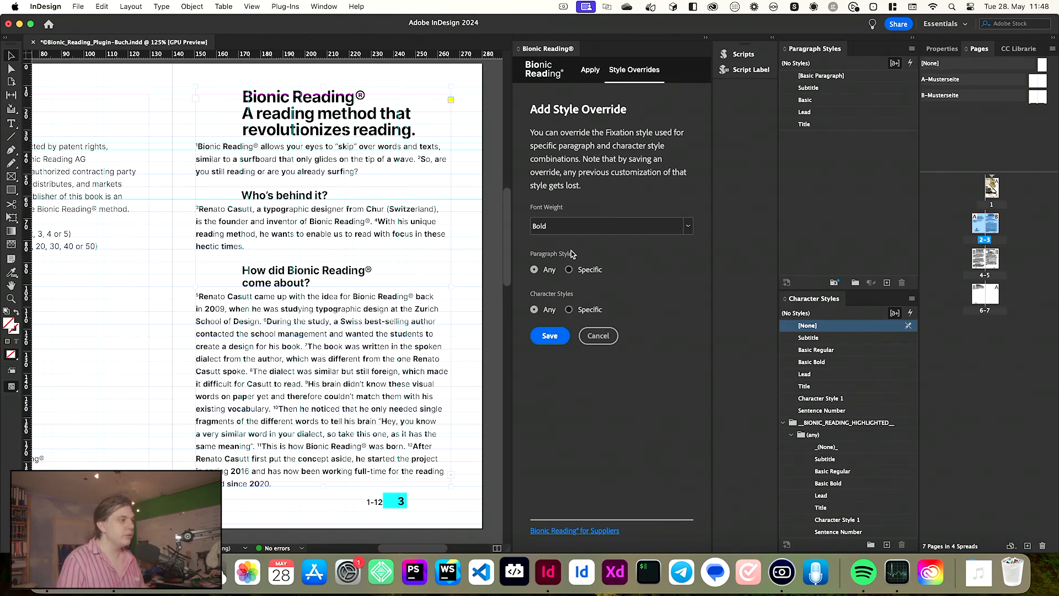
left_click(569, 226)
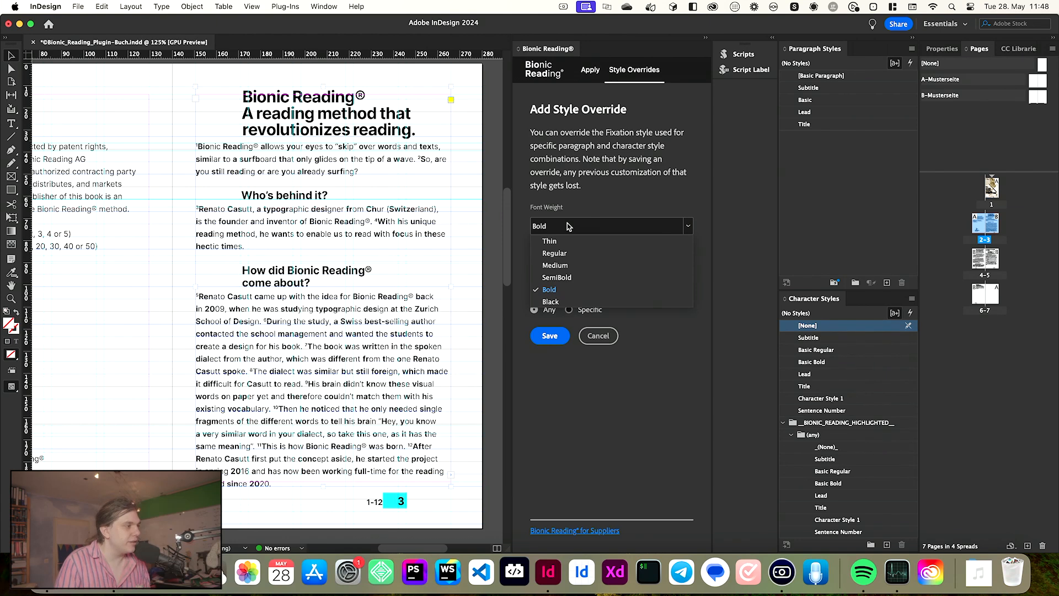
left_click(582, 302)
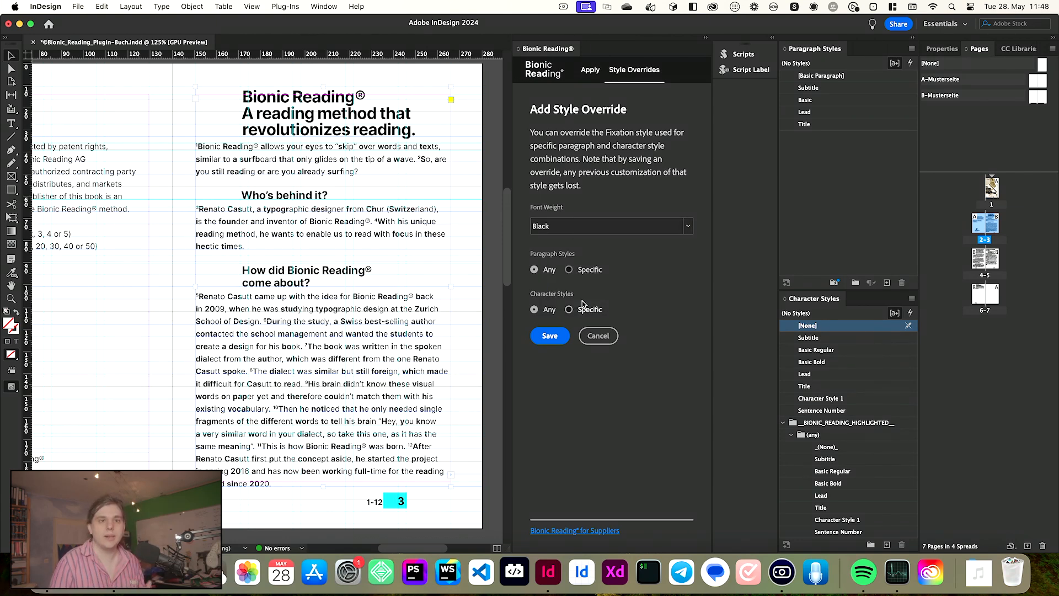
left_click(570, 269)
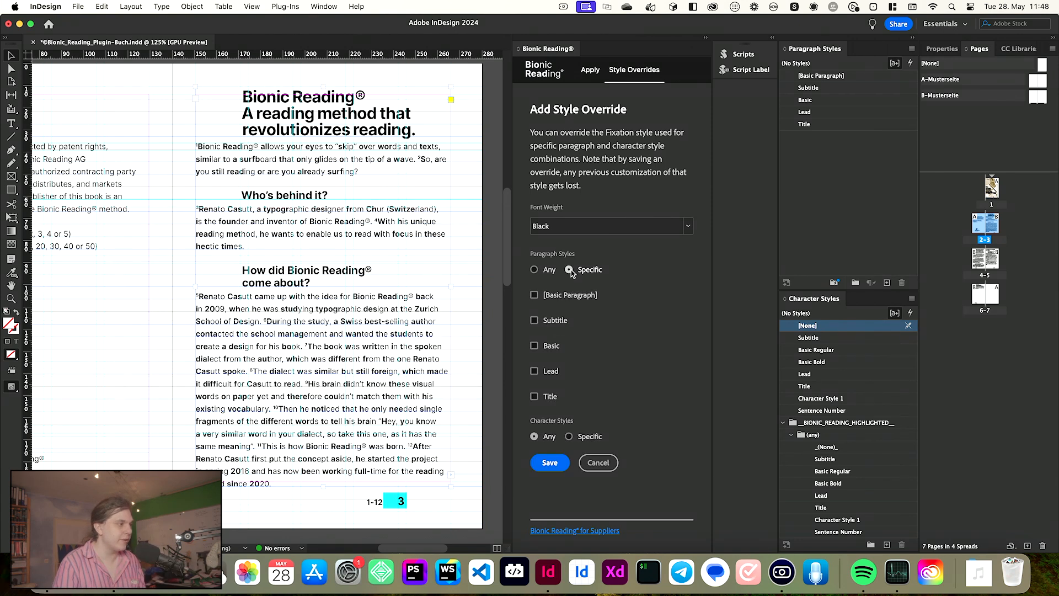
left_click(568, 322)
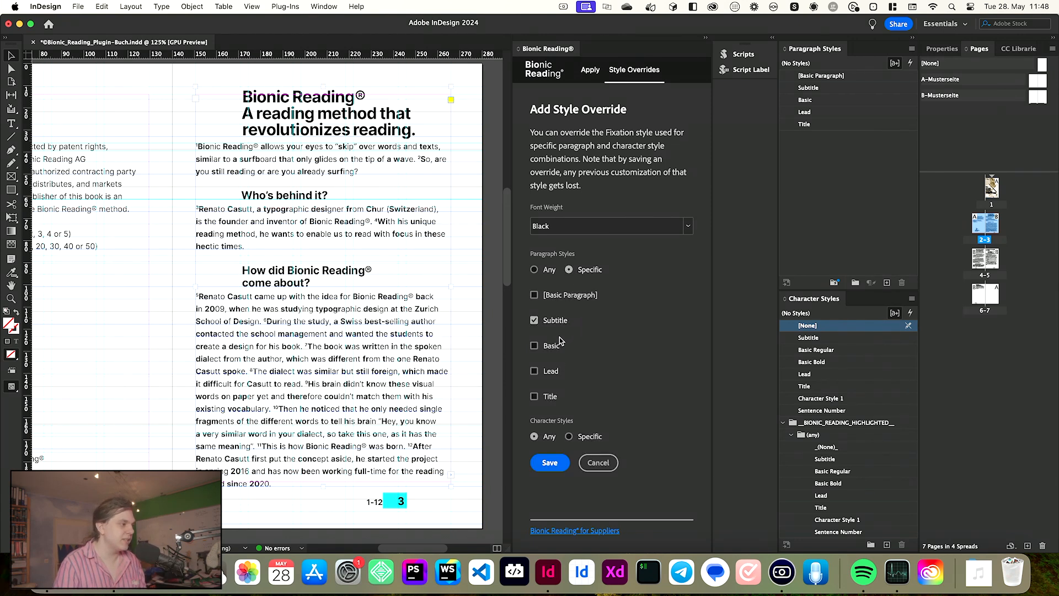
left_click(550, 398)
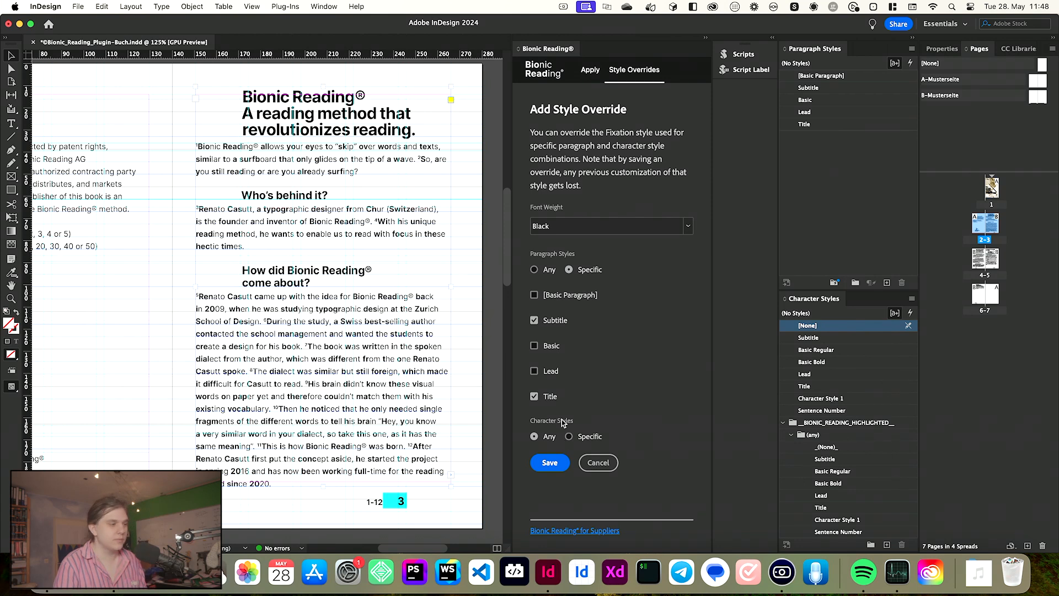
left_click(560, 466)
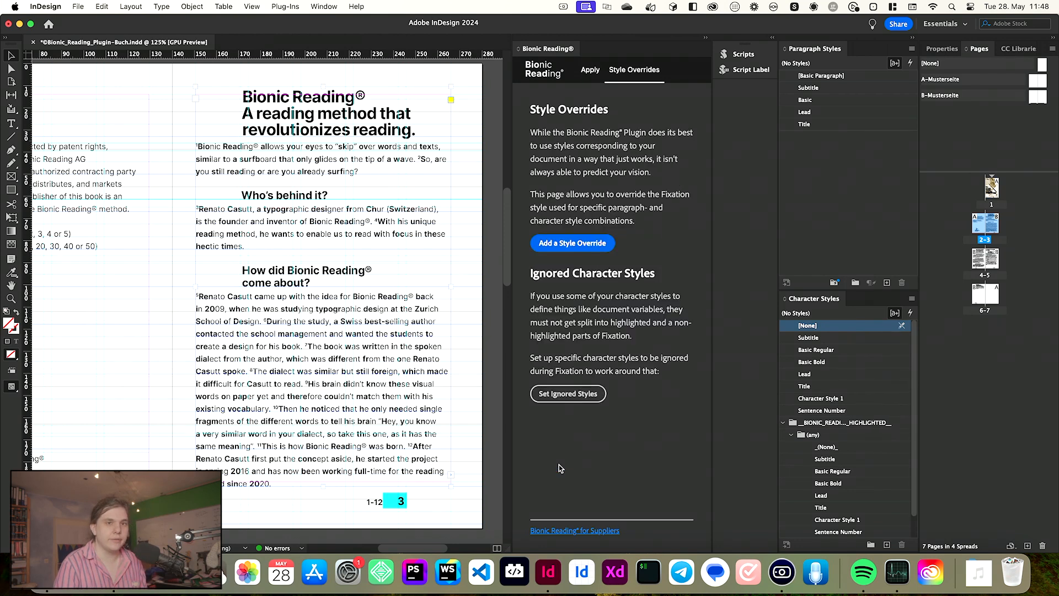
- Unapply and reapply Bionic Reading to the selected story so the new override takes effect
scroll(872, 455, "down", 2)
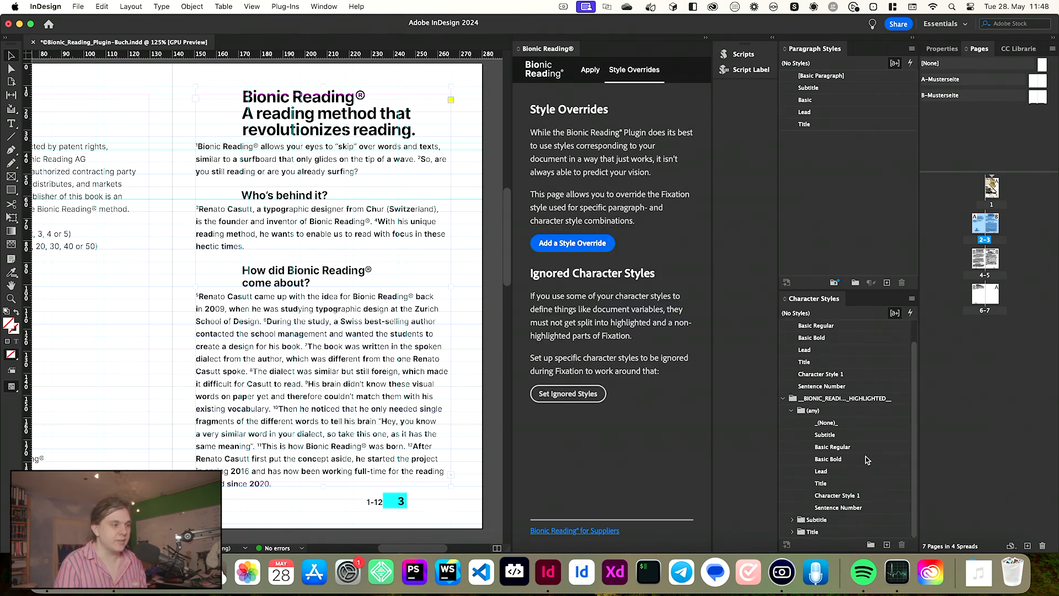
left_click(793, 522)
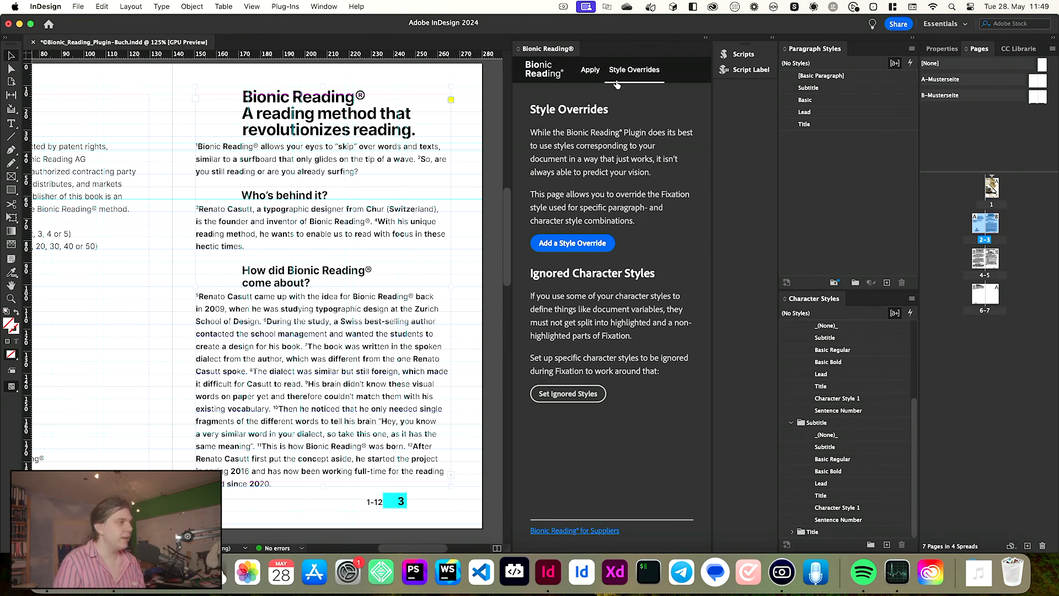
left_click(601, 74)
left_click(615, 240)
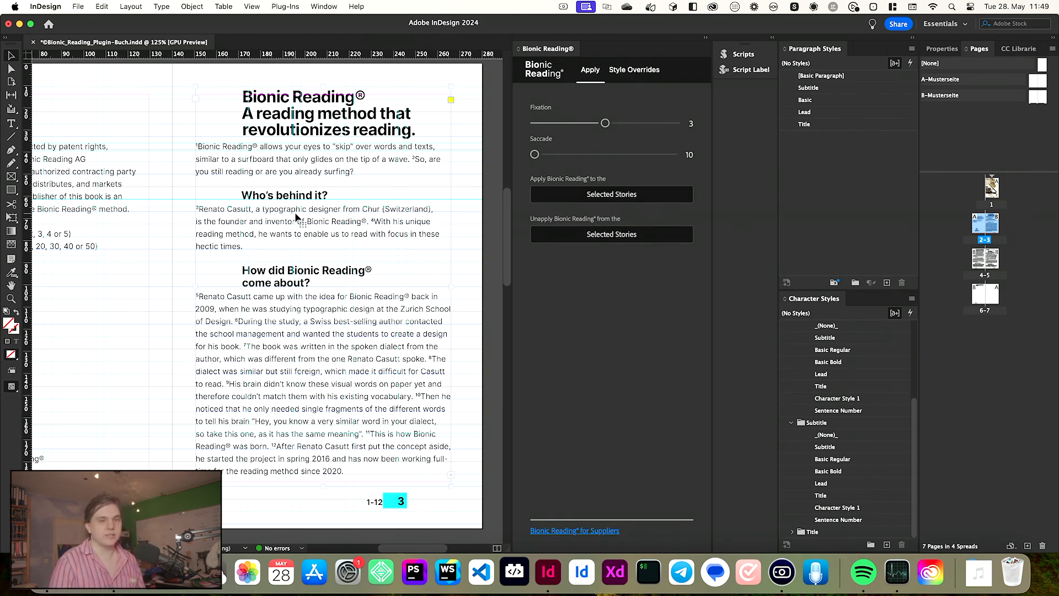
left_click(587, 199)
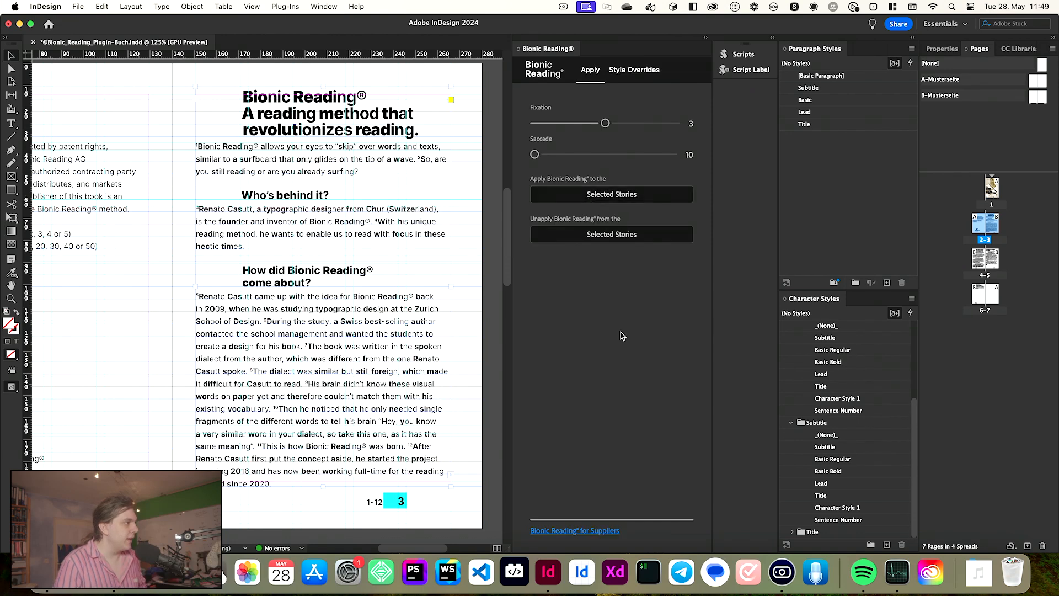
- Examine the fixated headings and body text on page 3 up close, then place the cursor in page 2's text
scroll(259, 102, "up", 3)
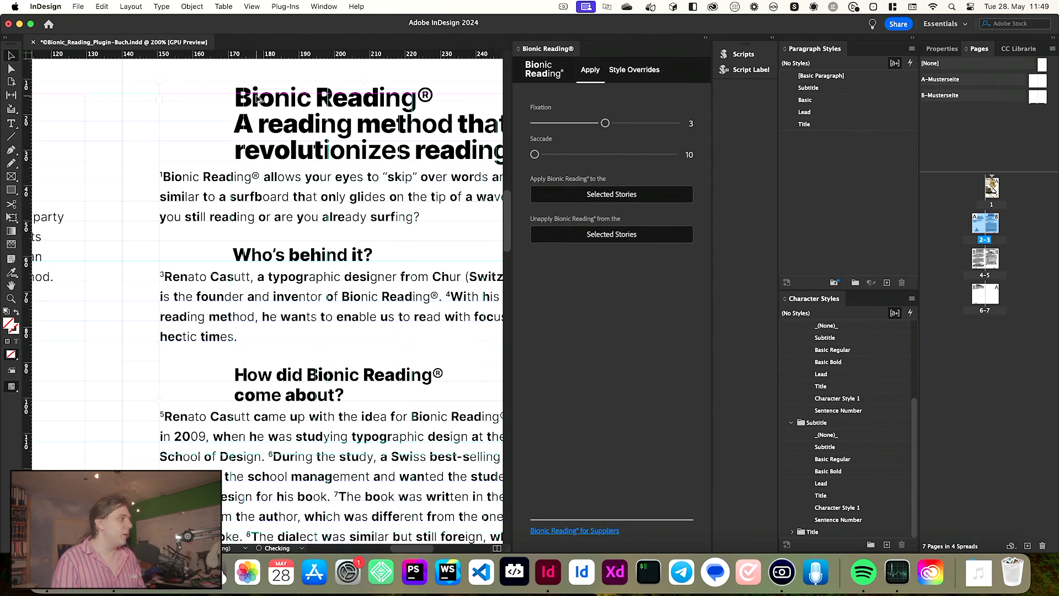
scroll(258, 115, "right", 3)
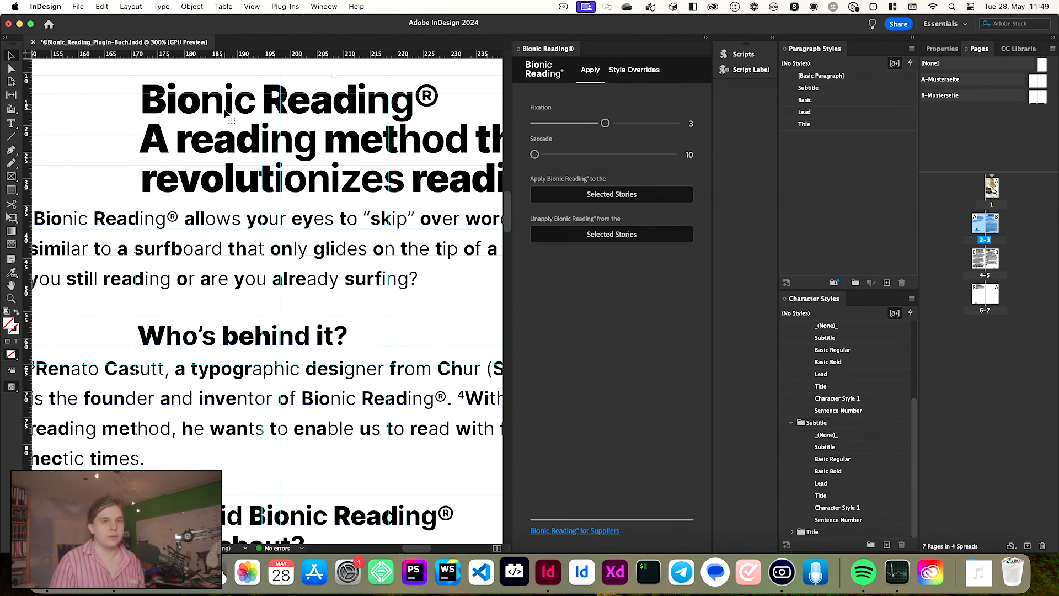
scroll(318, 169, "down", 3)
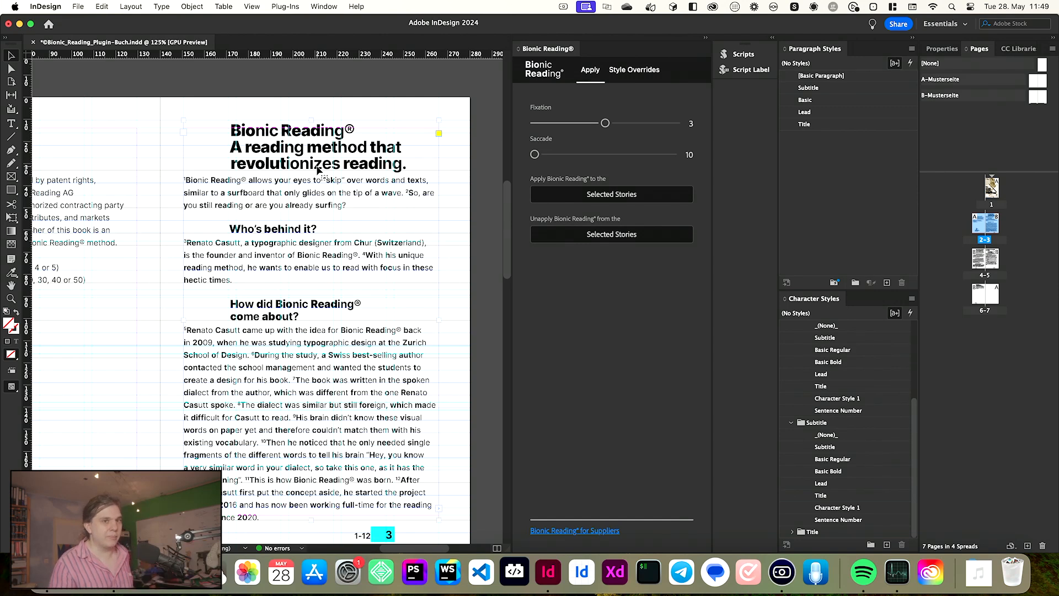
scroll(212, 177, "left", 5)
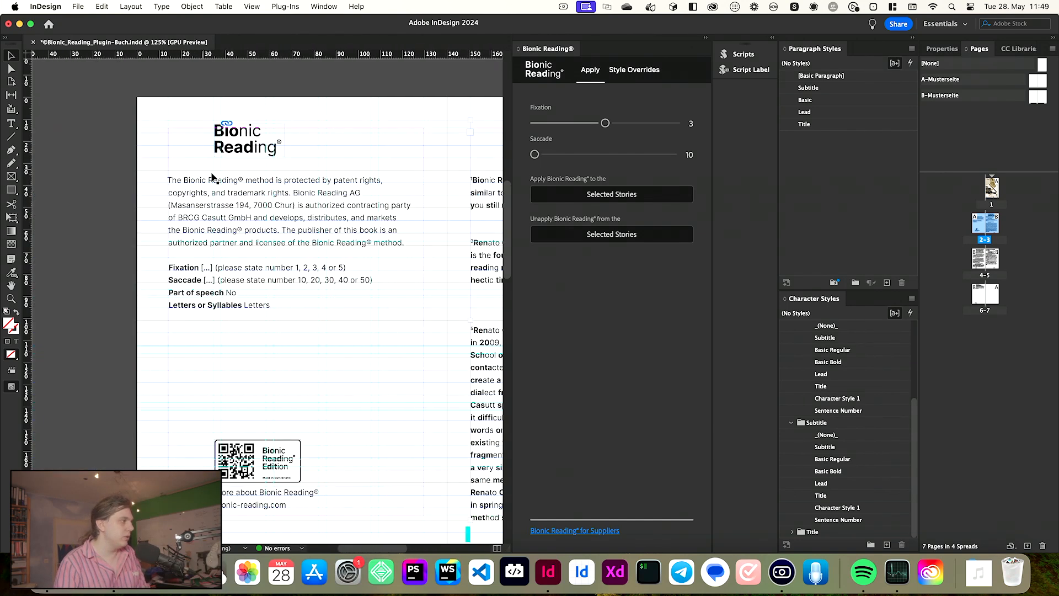
left_click(122, 221)
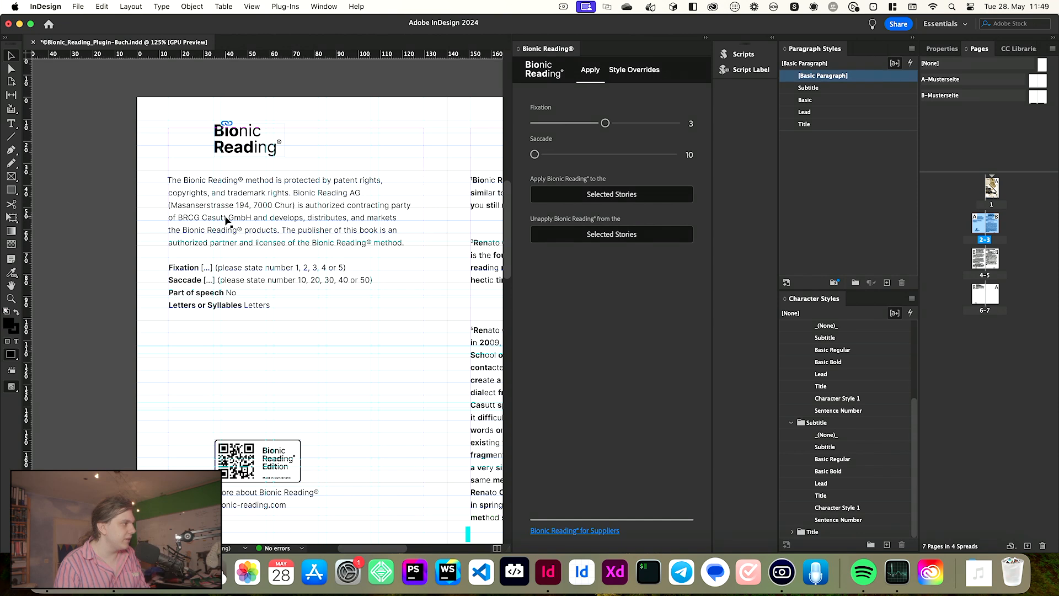
- Add a style override with Black font weight for the Basic Bold and Character Style 1 character styles
left_click(225, 219)
left_click(150, 278)
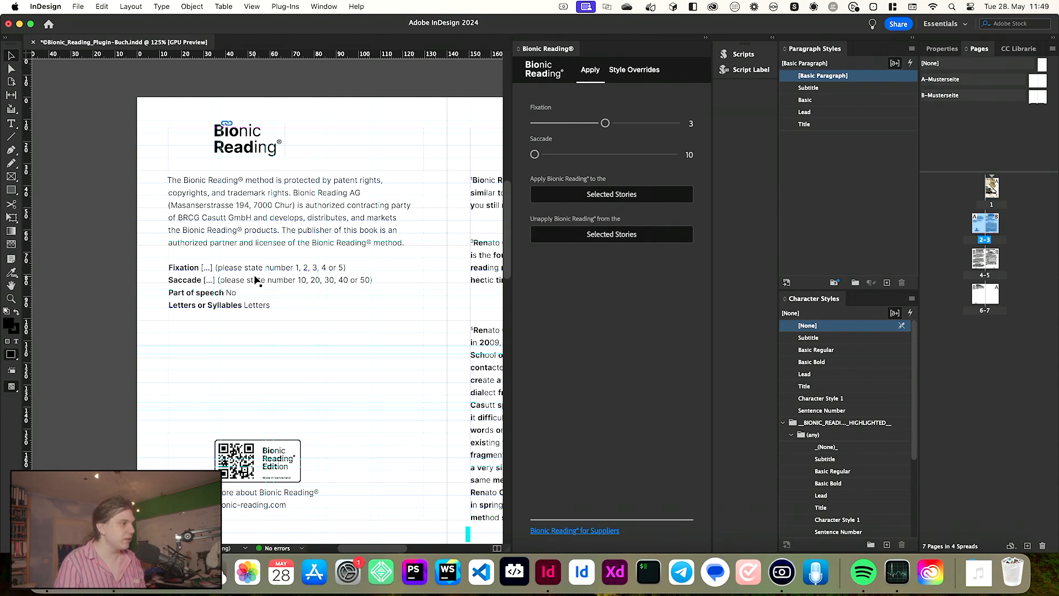
left_click(643, 77)
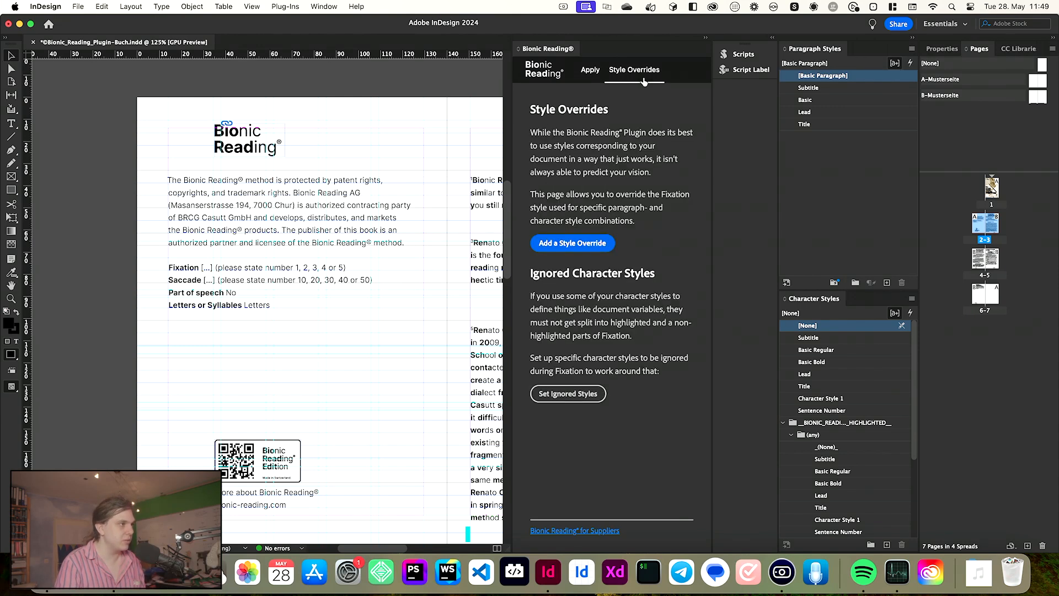
left_click(572, 242)
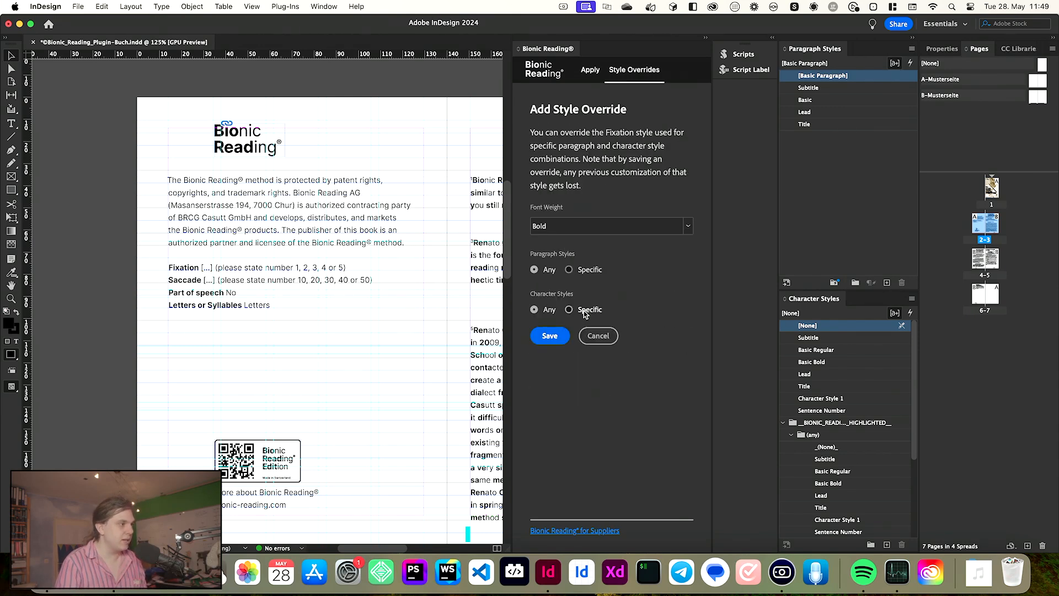
left_click(593, 222)
left_click(570, 301)
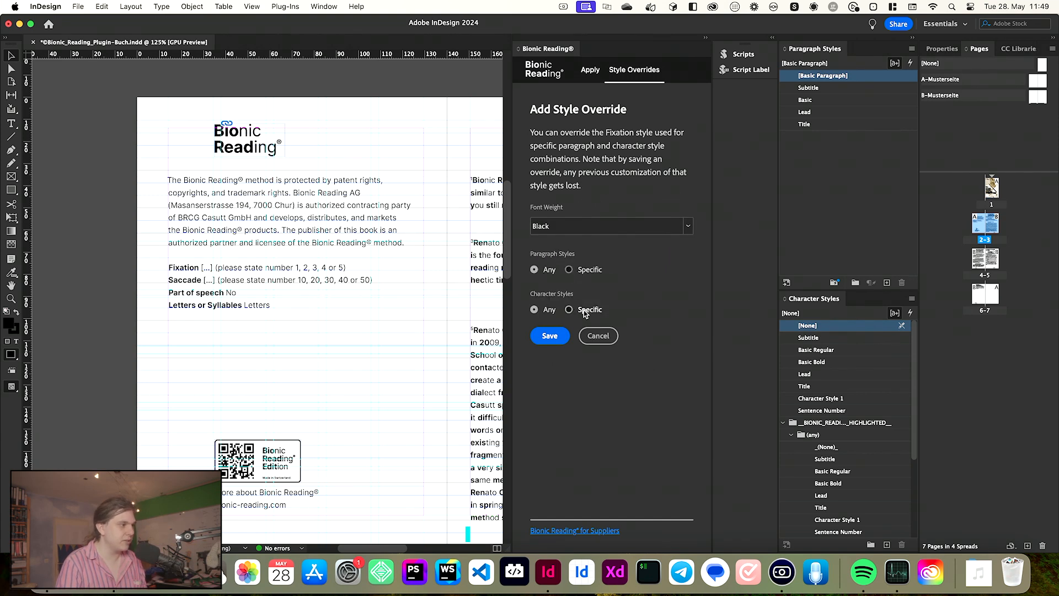
left_click(584, 310)
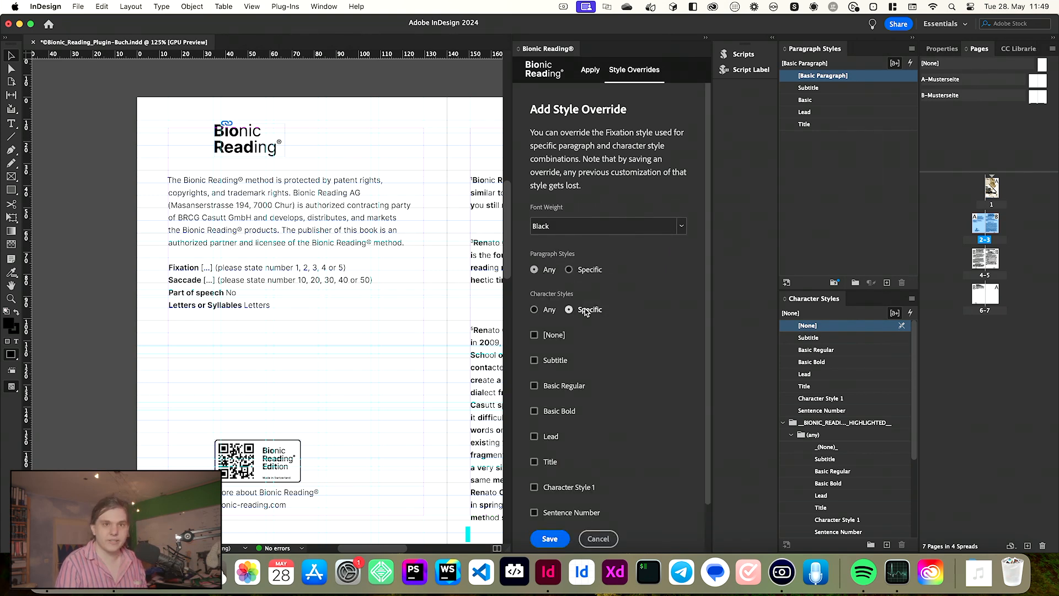
scroll(574, 423, "down", 2)
left_click(561, 380)
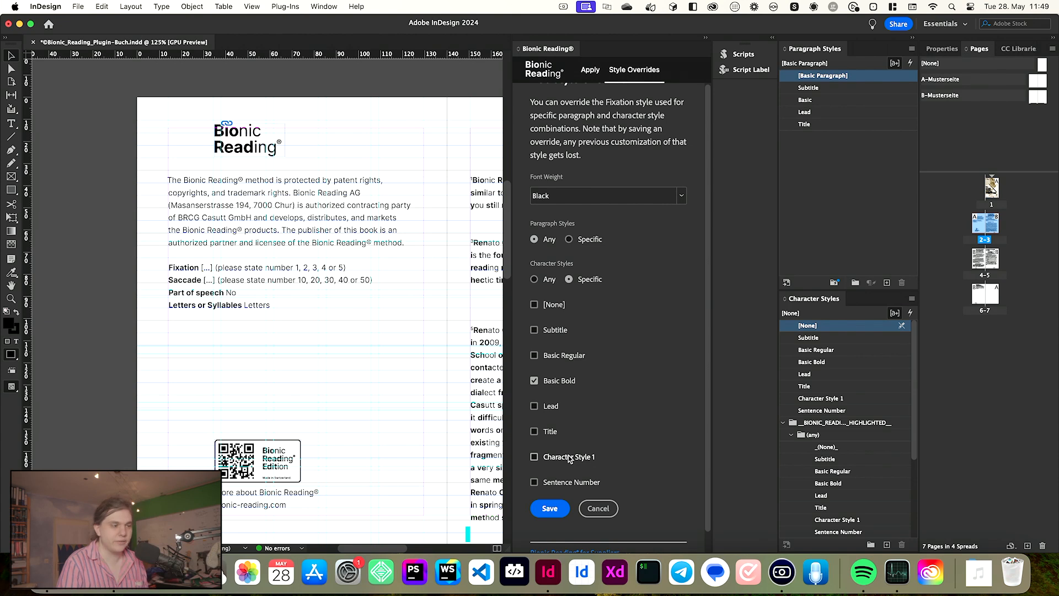
left_click(563, 509)
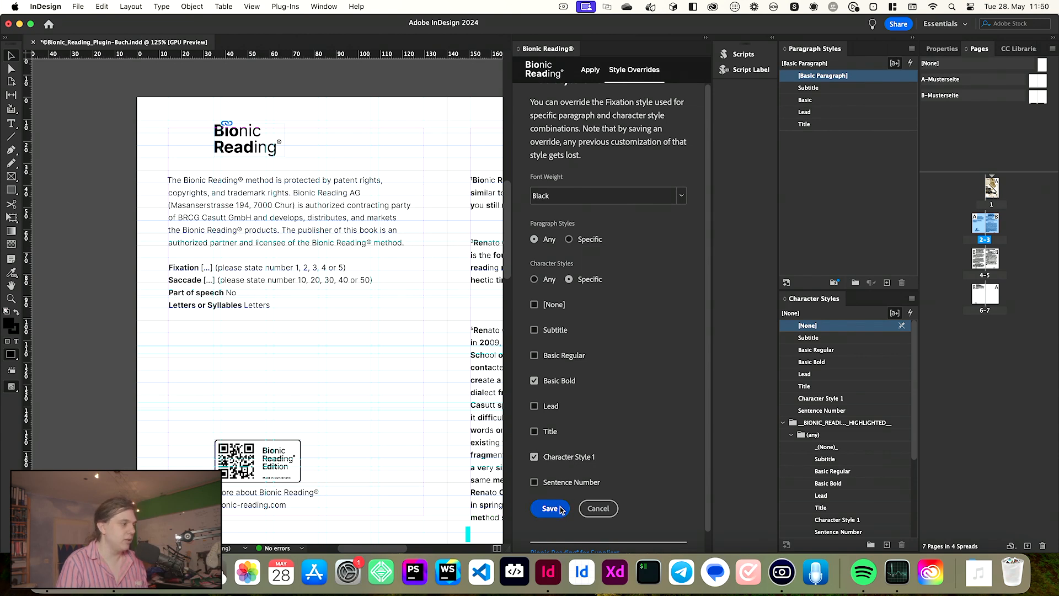
- Apply Bionic Reading to the selected story on page 2
left_click(590, 70)
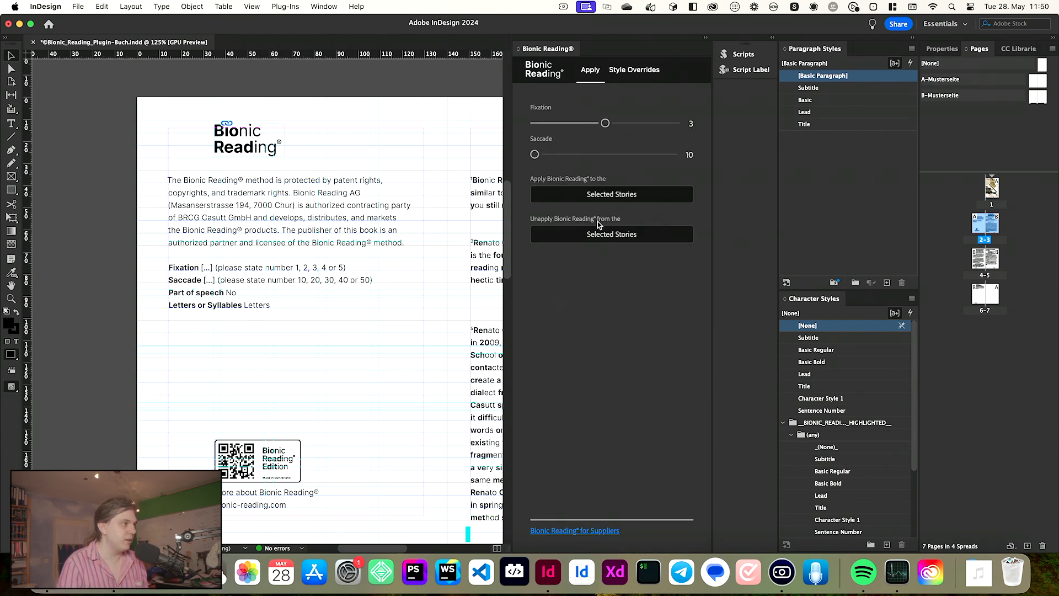
left_click(330, 223)
left_click(668, 193)
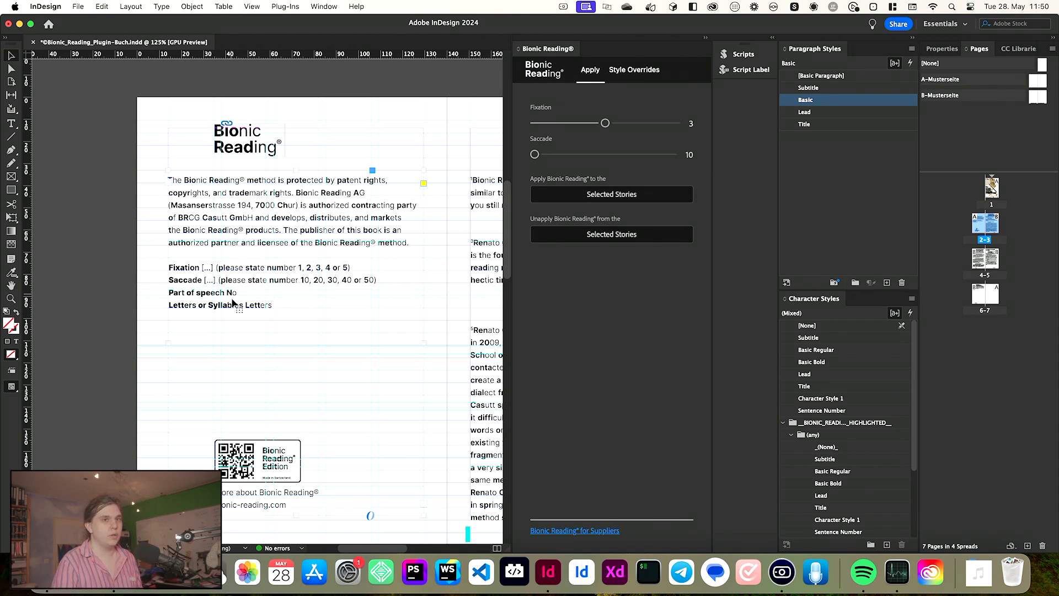
- Apply Bionic Reading to the selected text story on the cover page
key("super+minus")
scroll(234, 331, "up", 5)
key("super+minus")
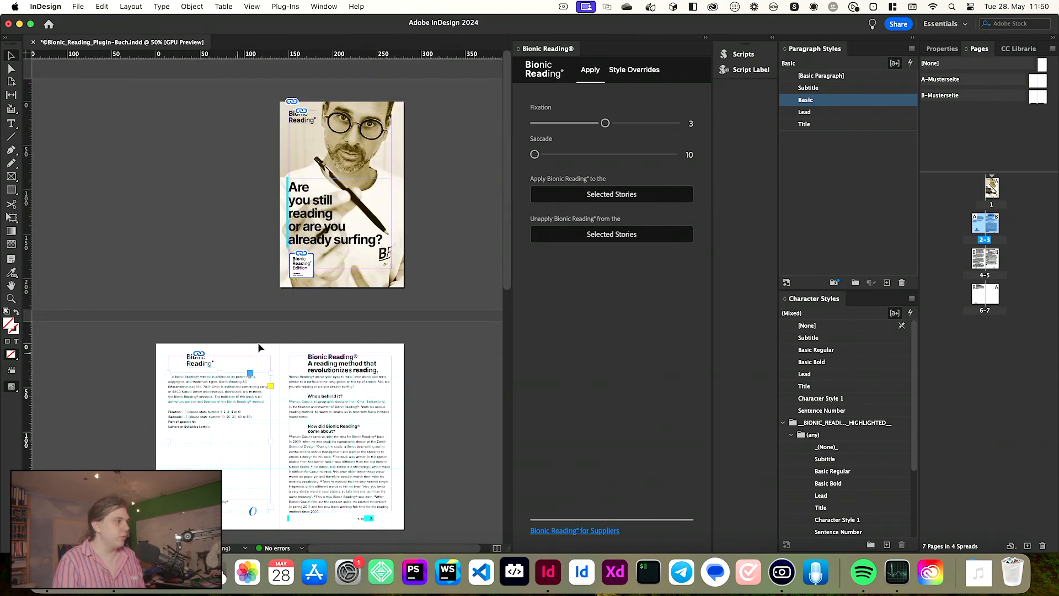
left_click(331, 237)
left_click(667, 196)
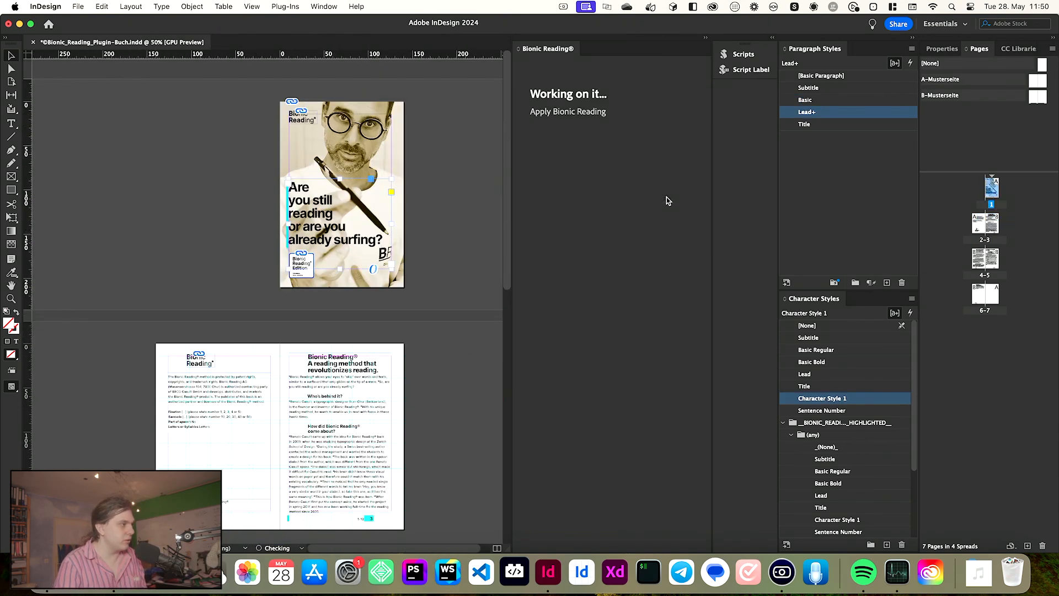